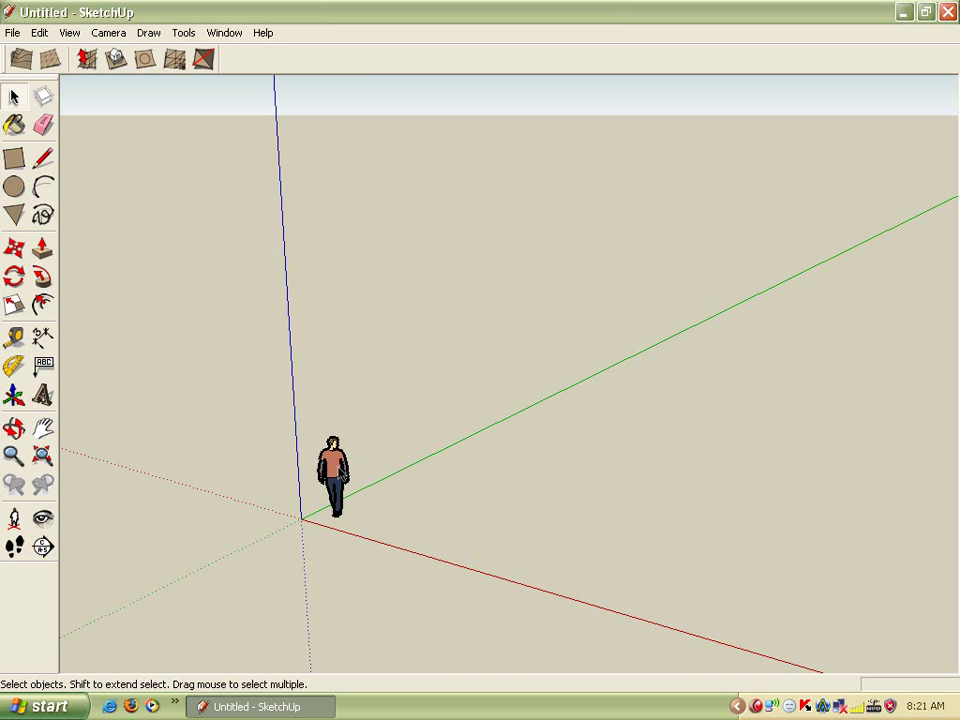
# Step: Open the File menu in the empty untitled model
pyautogui.click(13, 33)
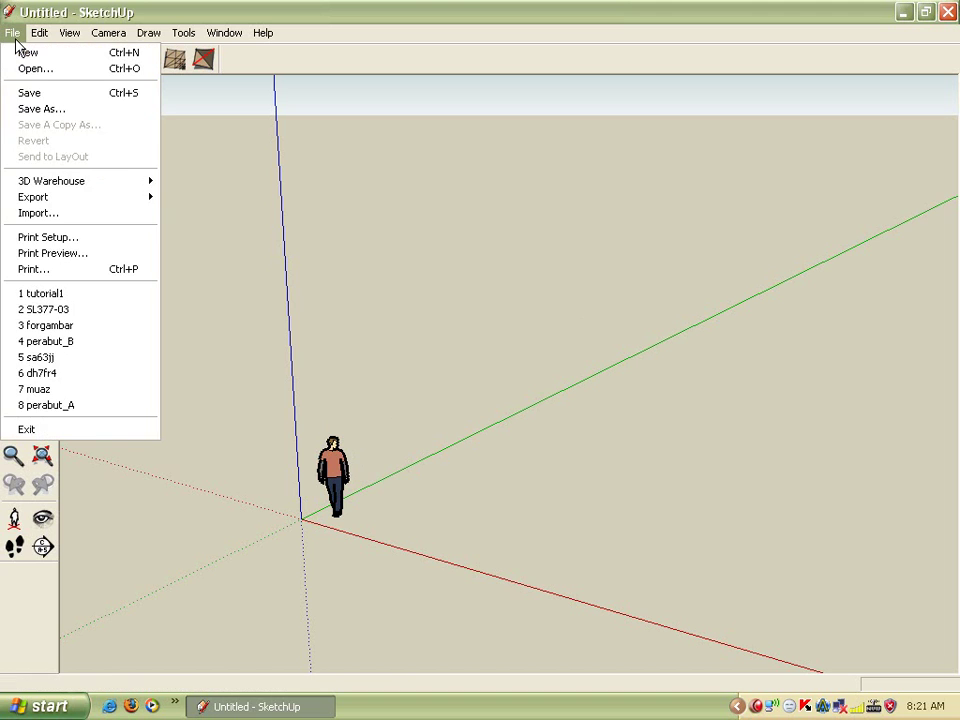
# Step: Import 1012FP.jpg as an image and place it flat with one corner at the origin
pyautogui.click(41, 214)
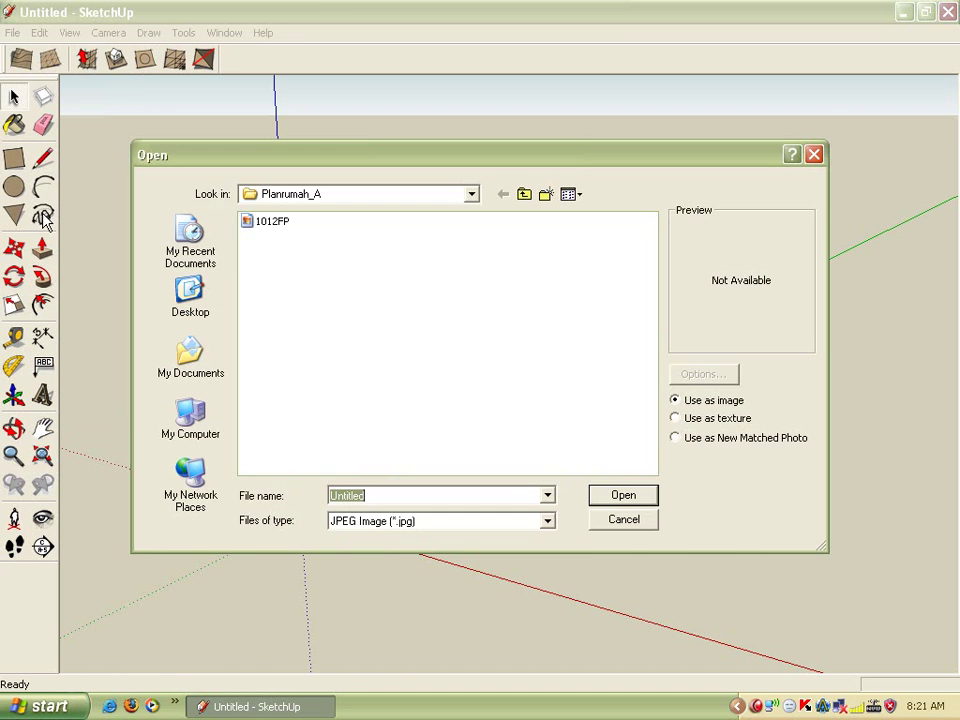
pyautogui.click(271, 222)
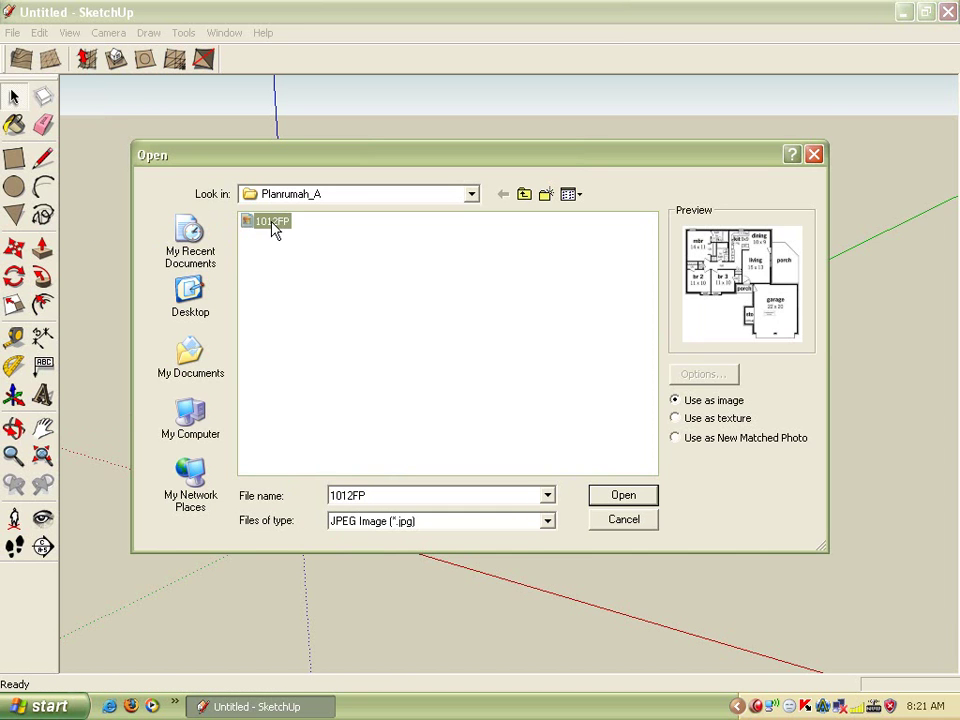
pyautogui.click(622, 495)
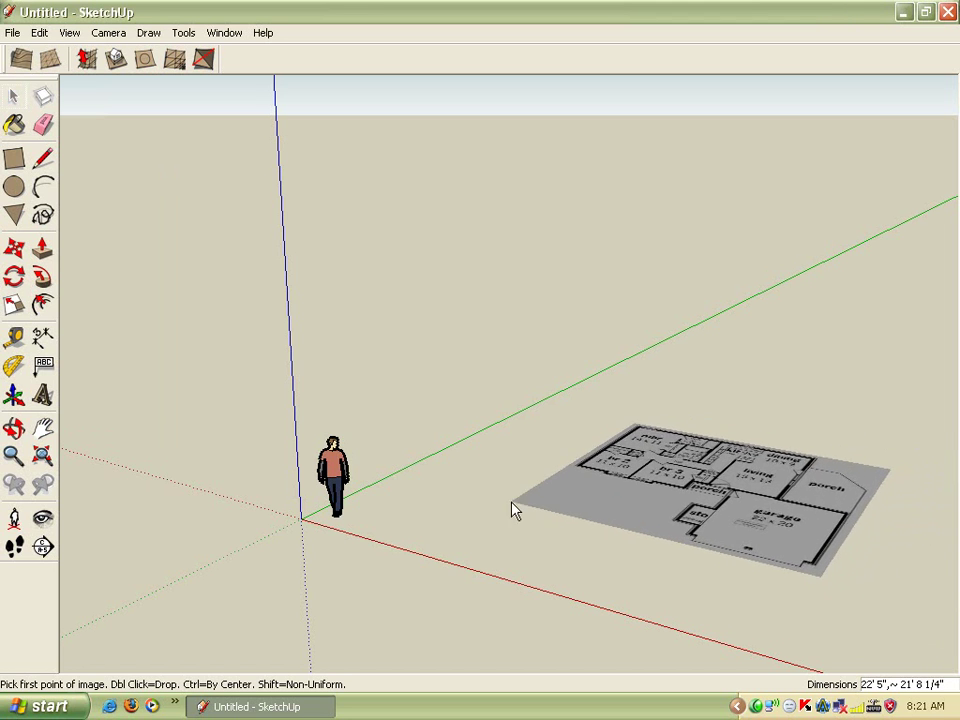
pyautogui.click(302, 520)
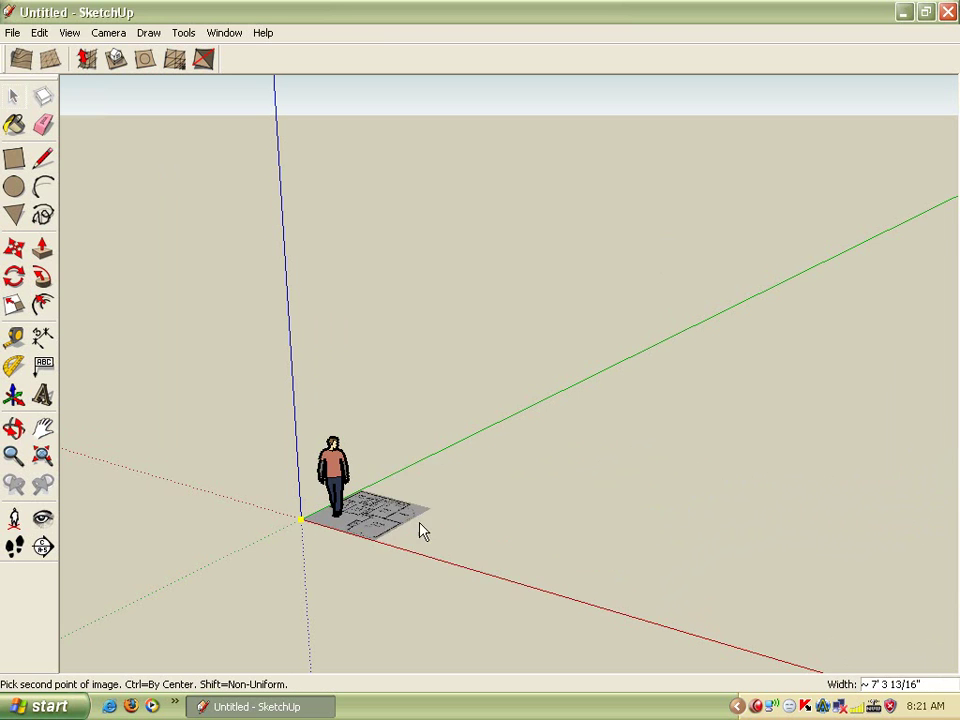
pyautogui.click(815, 470)
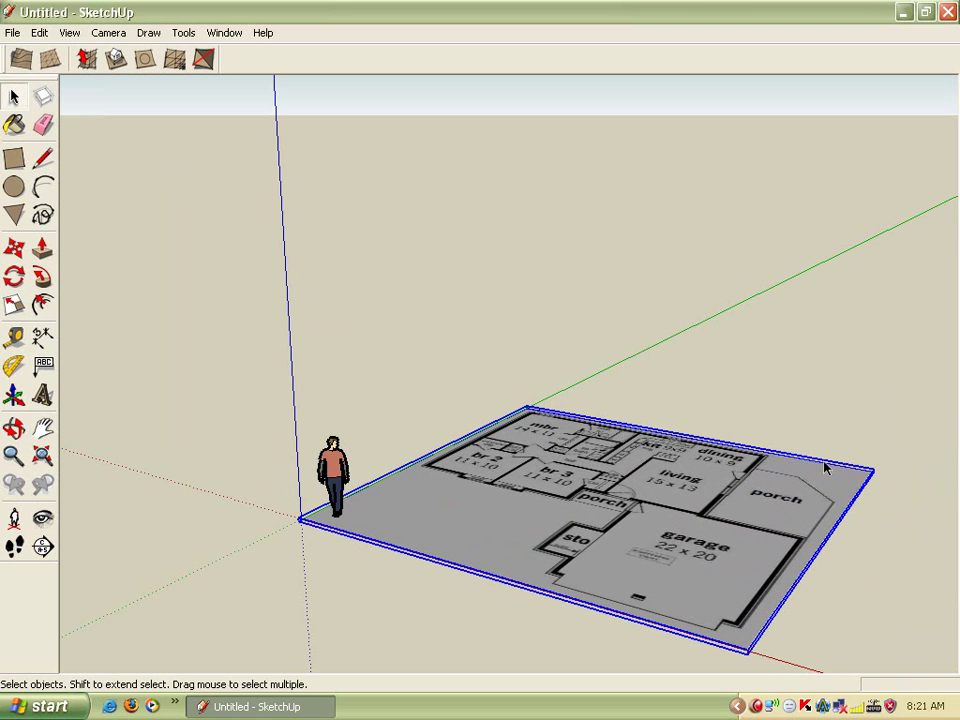
# Step: Switch to Top view with parallel projection, then select the small figure at the plan's corner
pyautogui.click(115, 34)
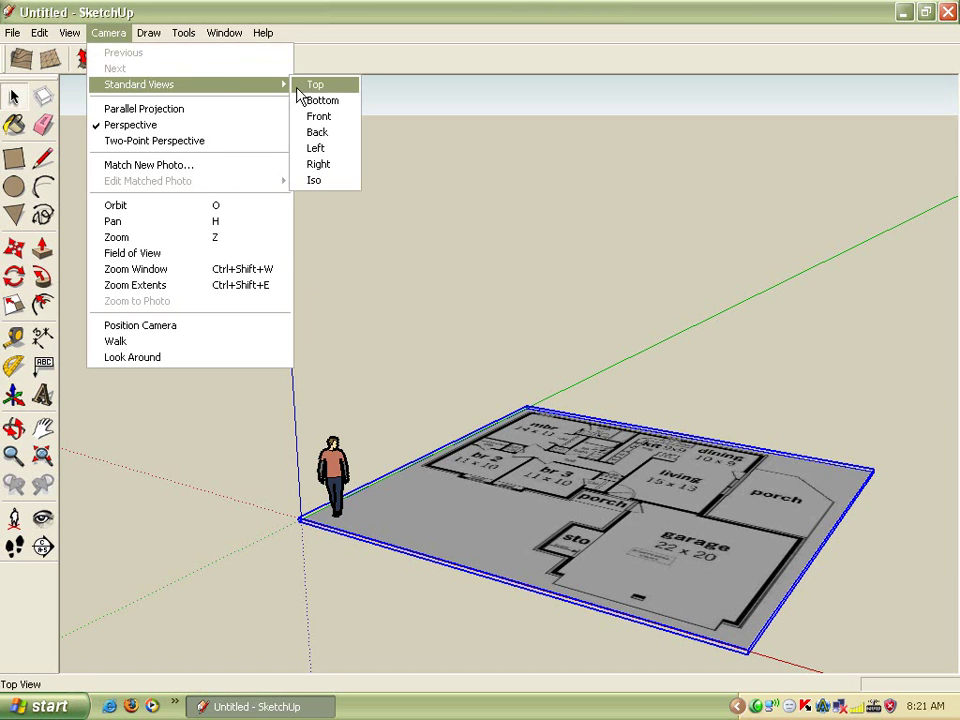
pyautogui.click(298, 86)
pyautogui.click(108, 33)
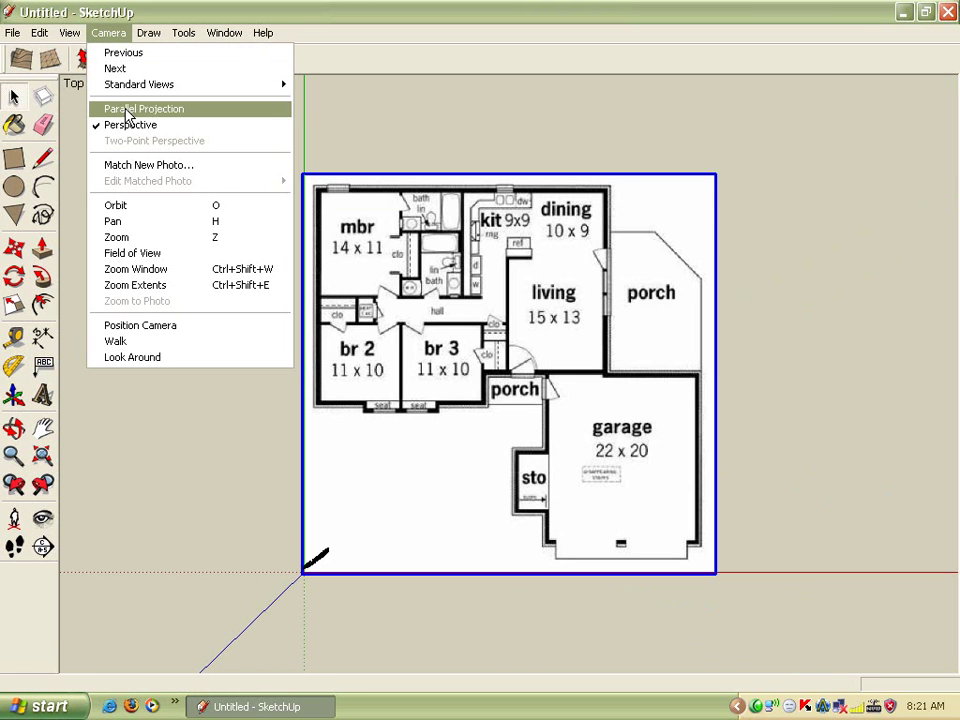
pyautogui.click(127, 112)
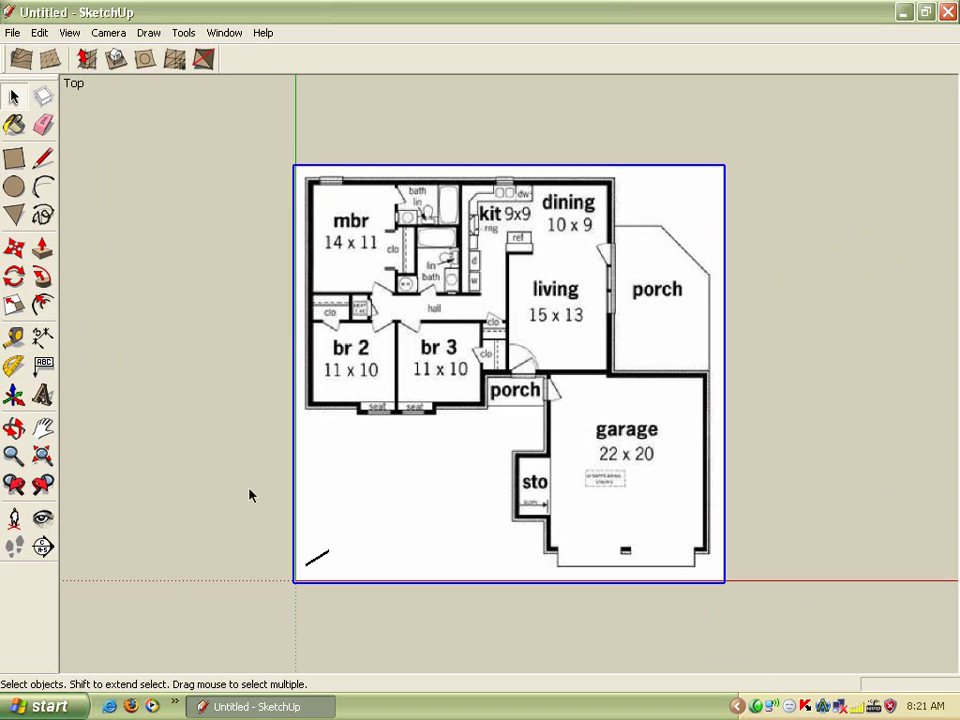
pyautogui.click(318, 560)
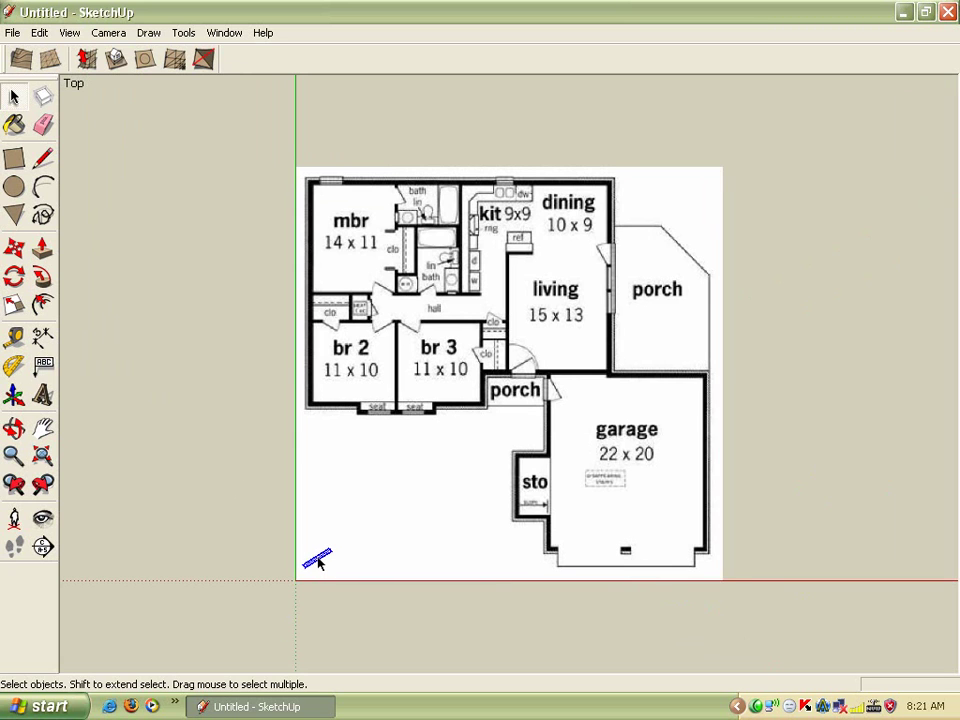
# Step: Move the small figure from the plan's lower-left corner to the left of the image
pyautogui.click(12, 252)
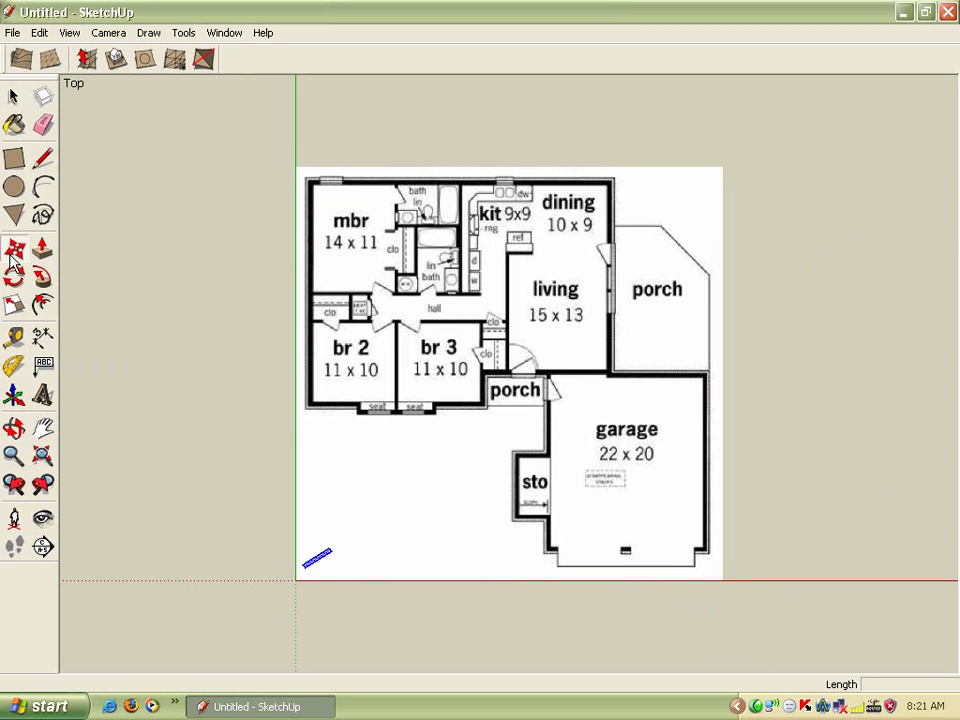
pyautogui.click(304, 565)
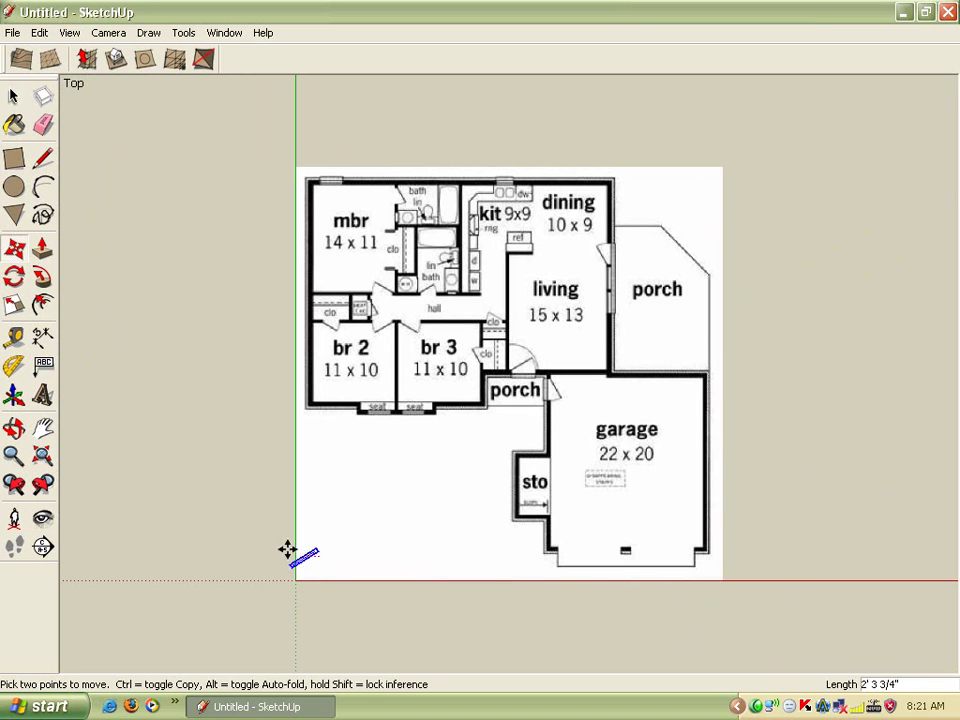
pyautogui.click(175, 556)
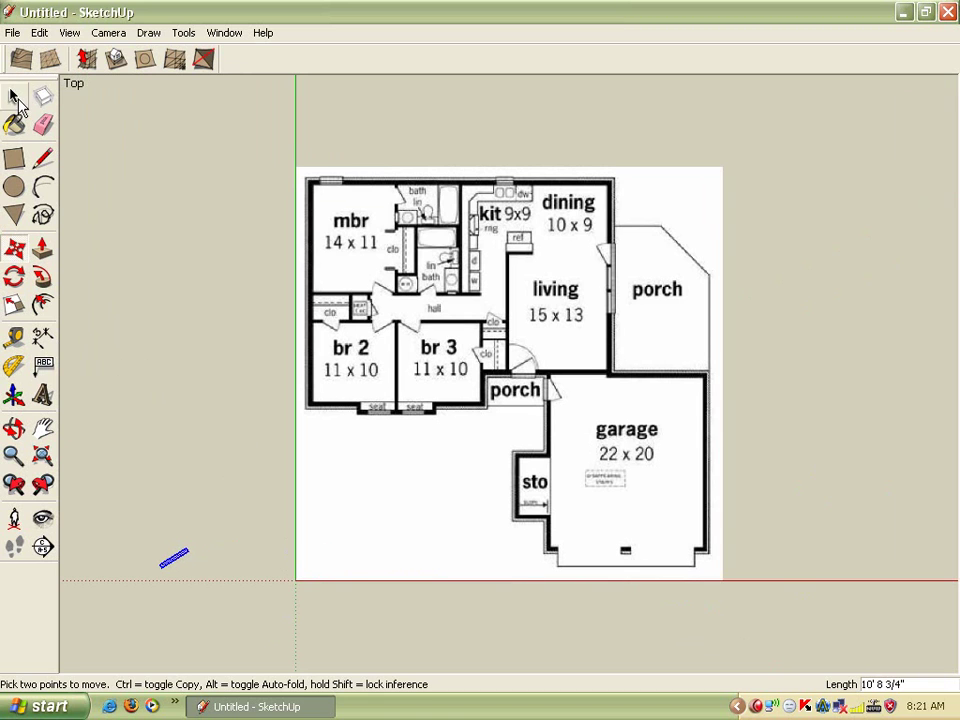
pyautogui.click(13, 95)
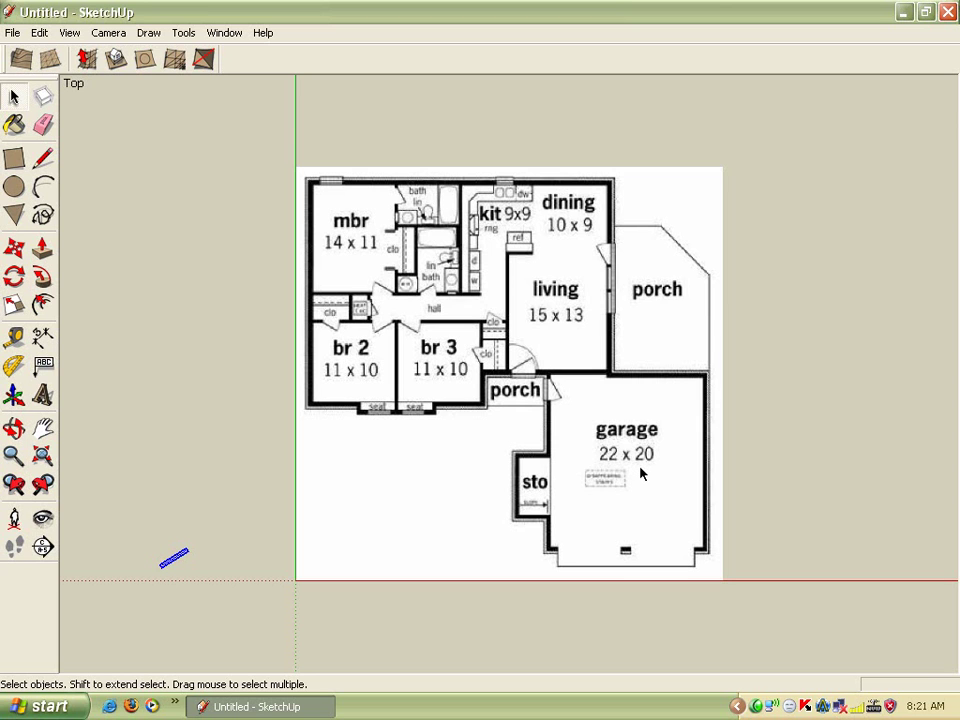
# Step: Set the Model Info length units to Decimal format in feet
pyautogui.click(232, 34)
pyautogui.click(240, 51)
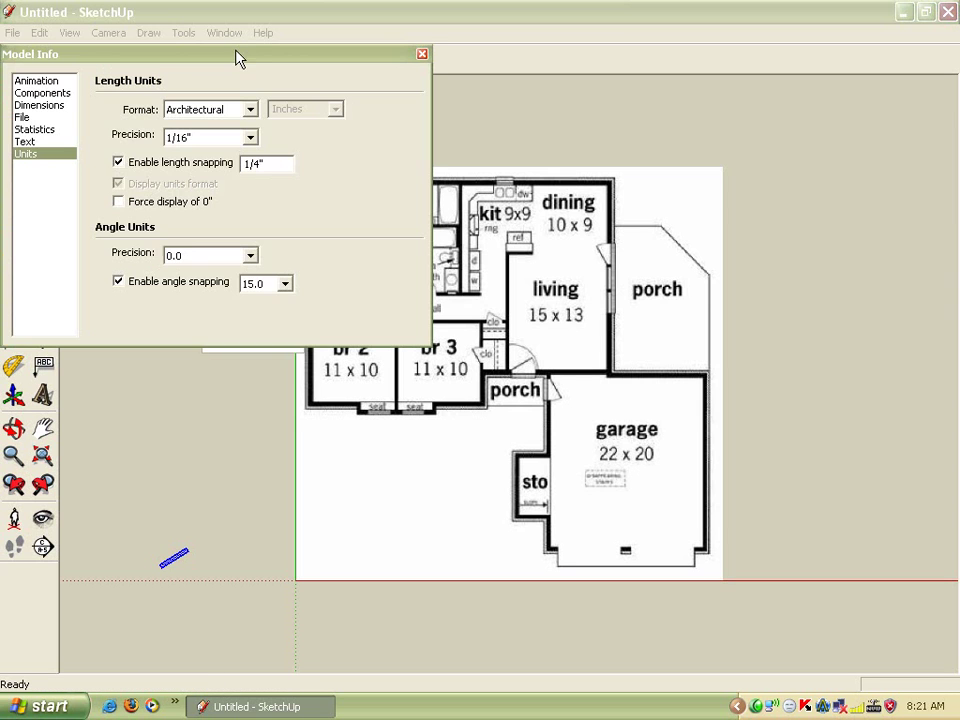
pyautogui.click(30, 153)
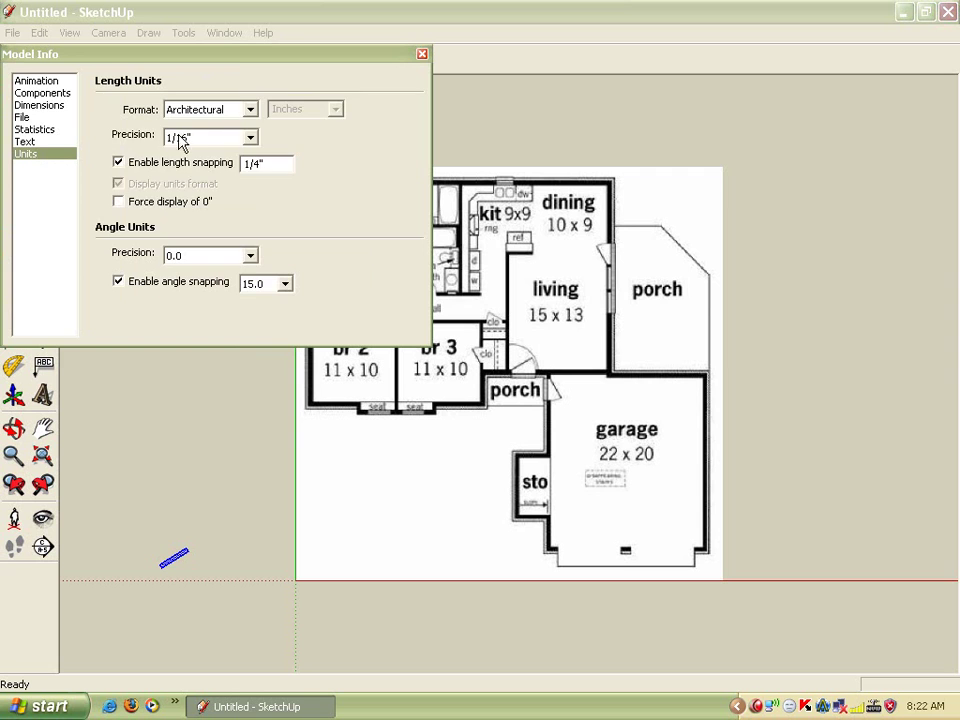
pyautogui.click(250, 109)
pyautogui.click(222, 138)
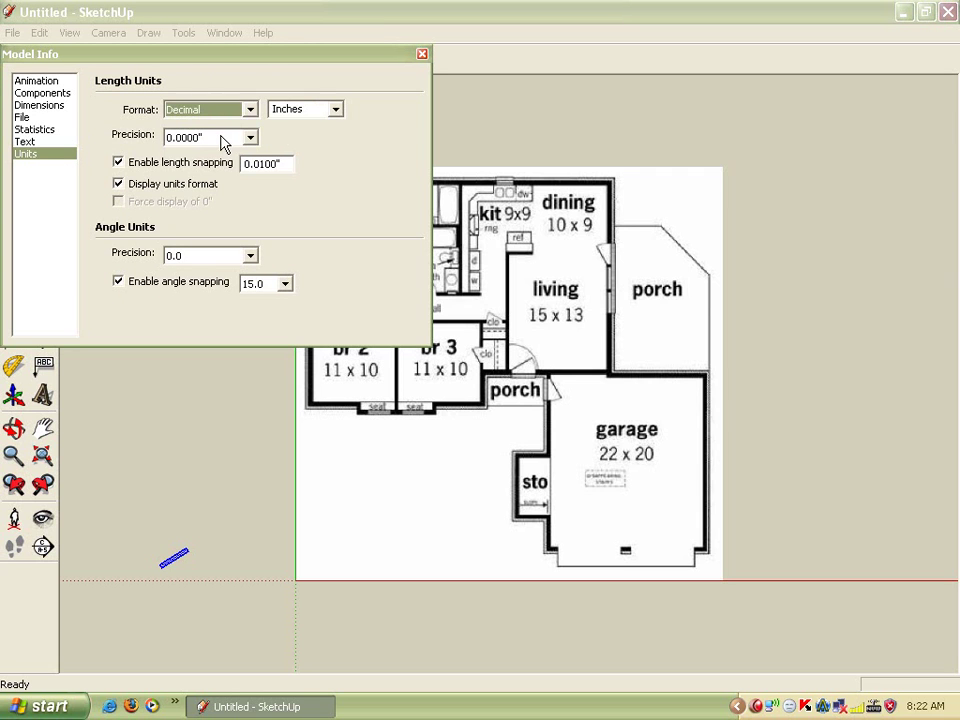
pyautogui.click(336, 109)
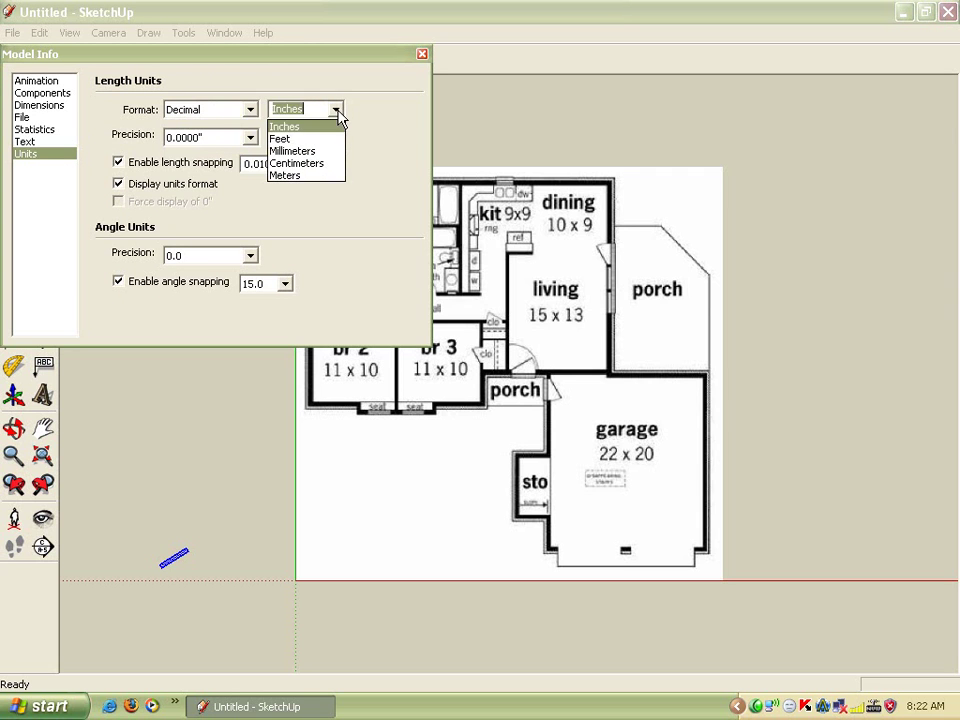
pyautogui.click(297, 141)
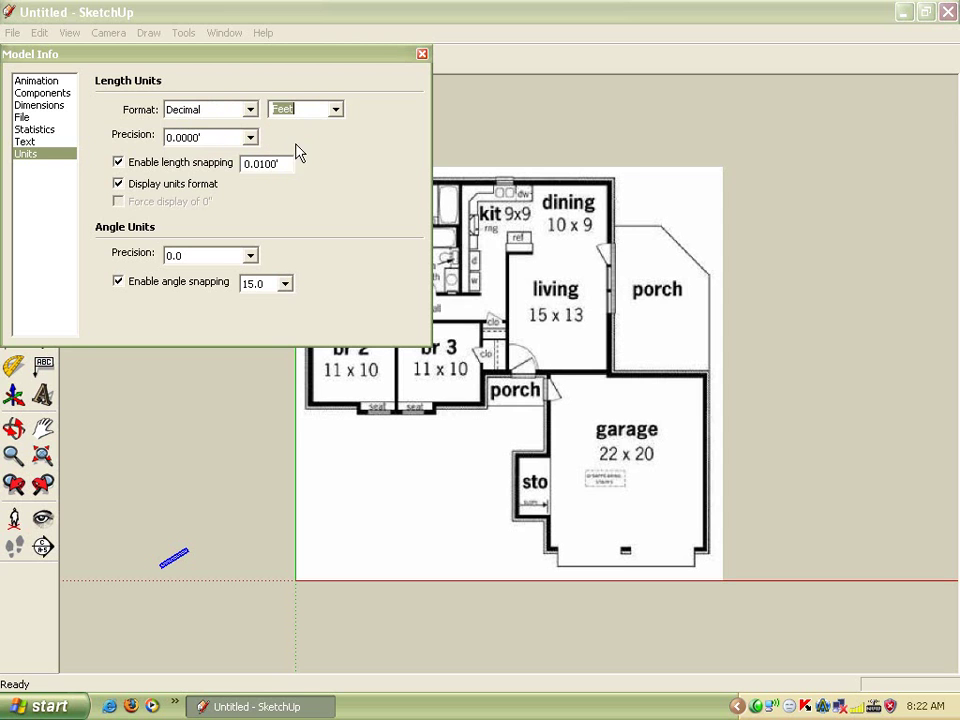
pyautogui.click(422, 55)
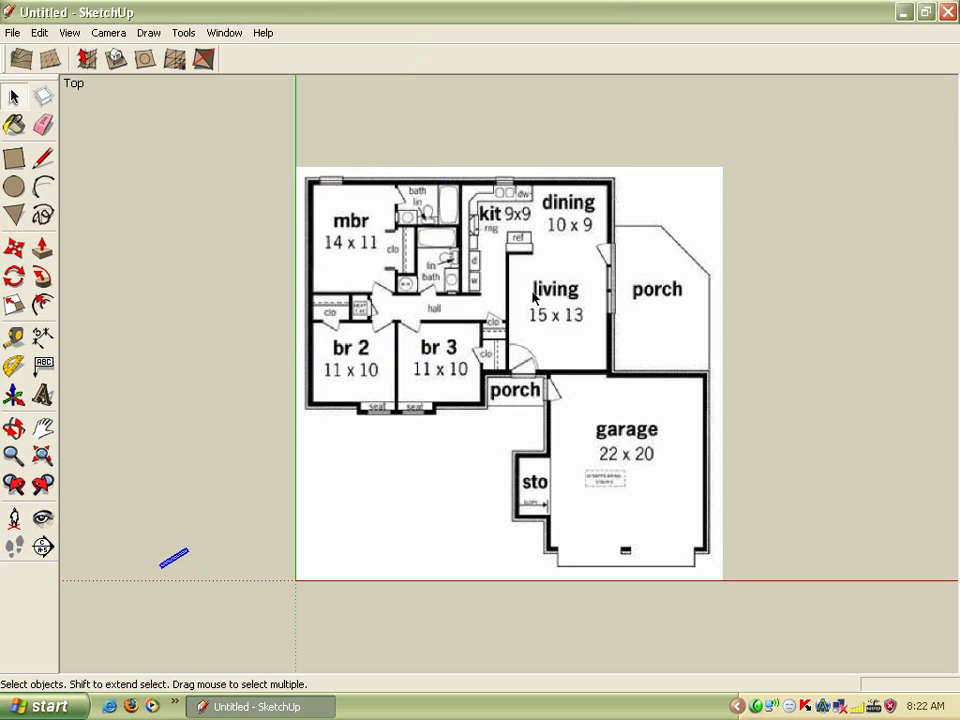
# Step: Measure the garage's right wall with the Tape Measure and enter 20 as its length
pyautogui.click(15, 338)
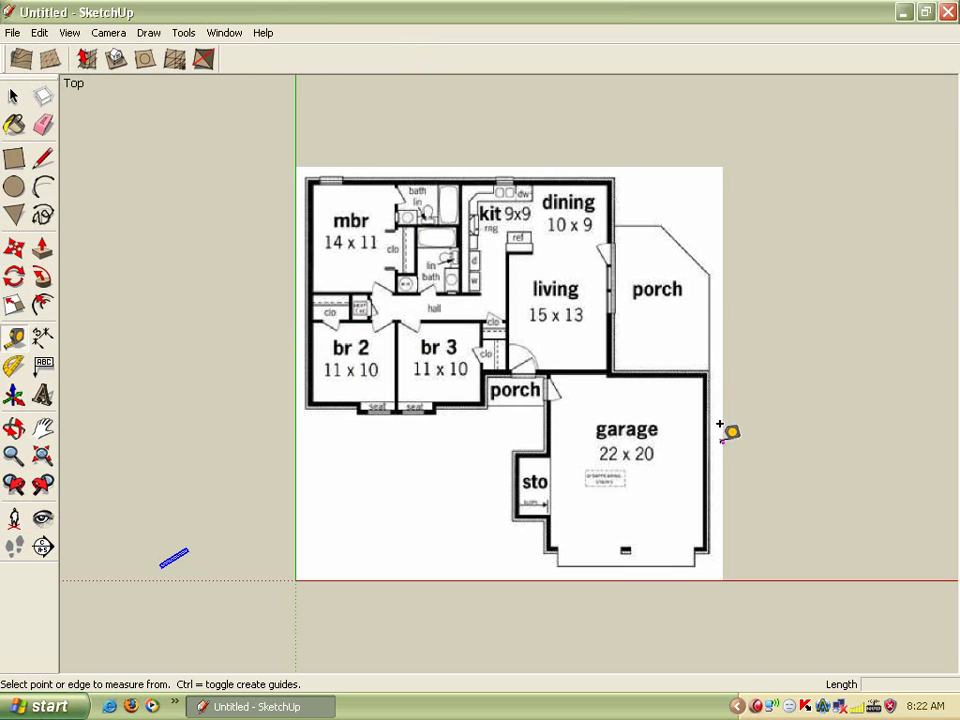
pyautogui.click(706, 358)
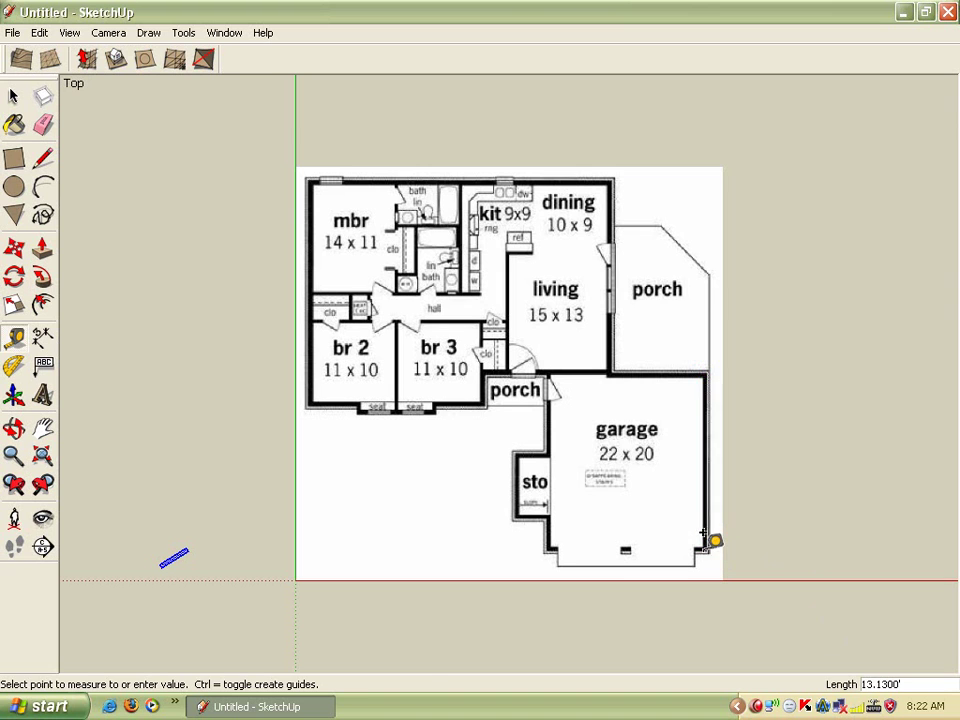
pyautogui.click(706, 535)
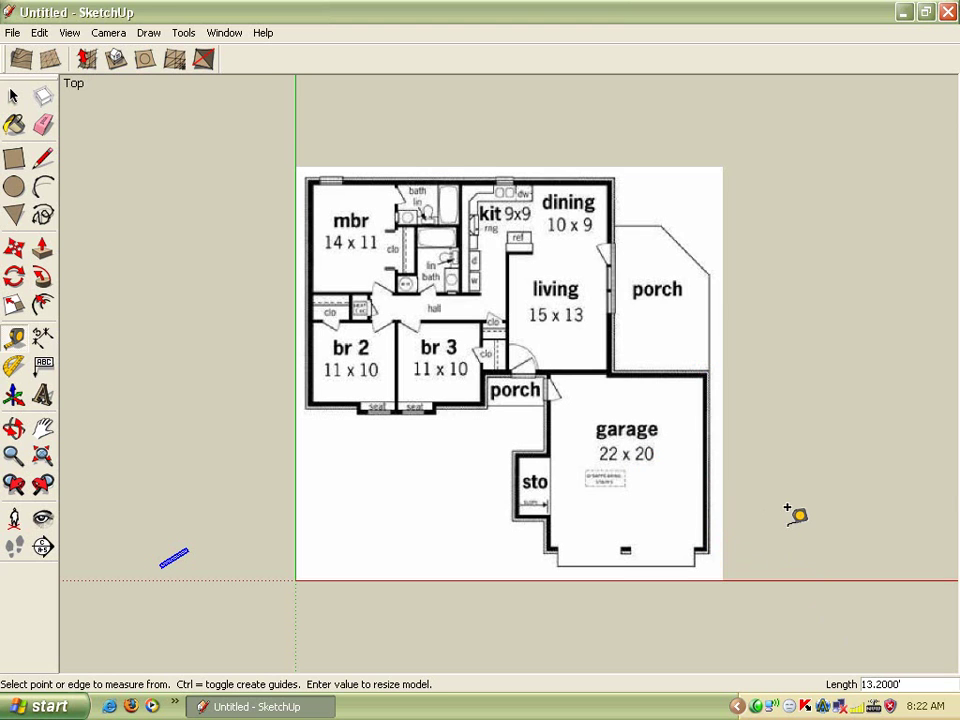
pyautogui.write('20')
pyautogui.press('Return')
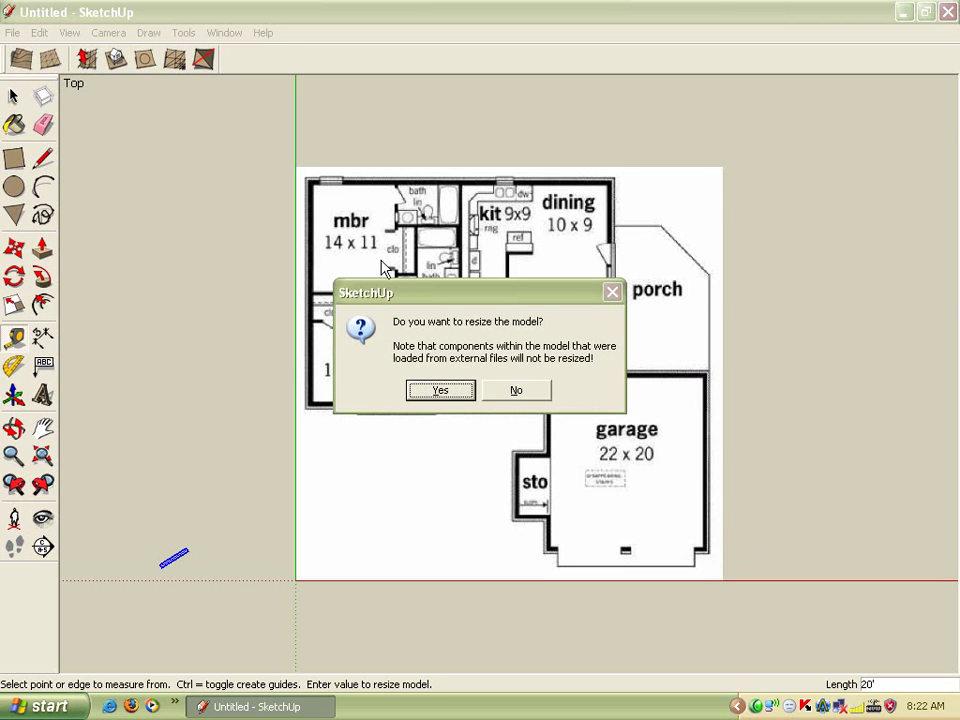
# Step: Confirm resizing the model so the garage wall is 20', then zoom in on the plan
pyautogui.click(440, 390)
pyautogui.scroll(1, 440, 378)
pyautogui.scroll(1, 443, 374)
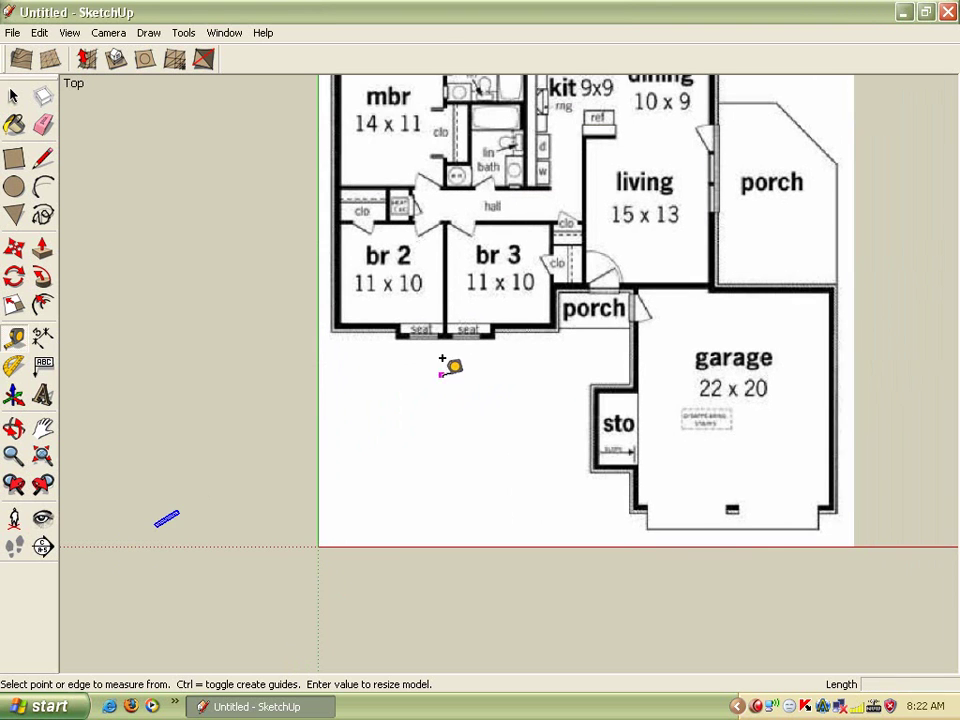
pyautogui.scroll(-1, 450, 355)
pyautogui.scroll(-1, 560, 245)
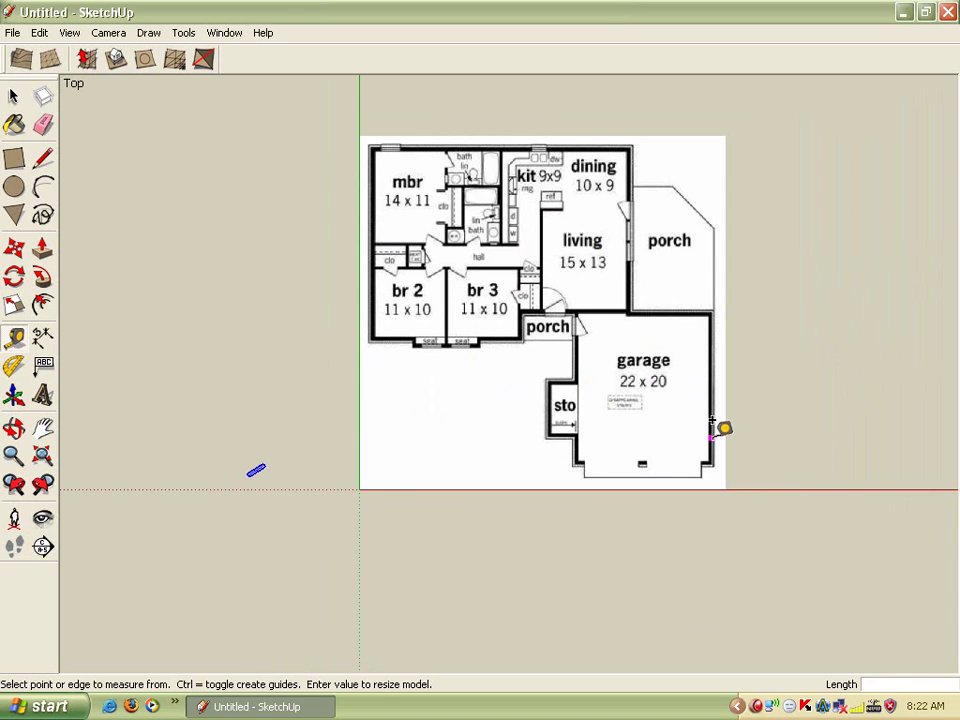
pyautogui.click(18, 98)
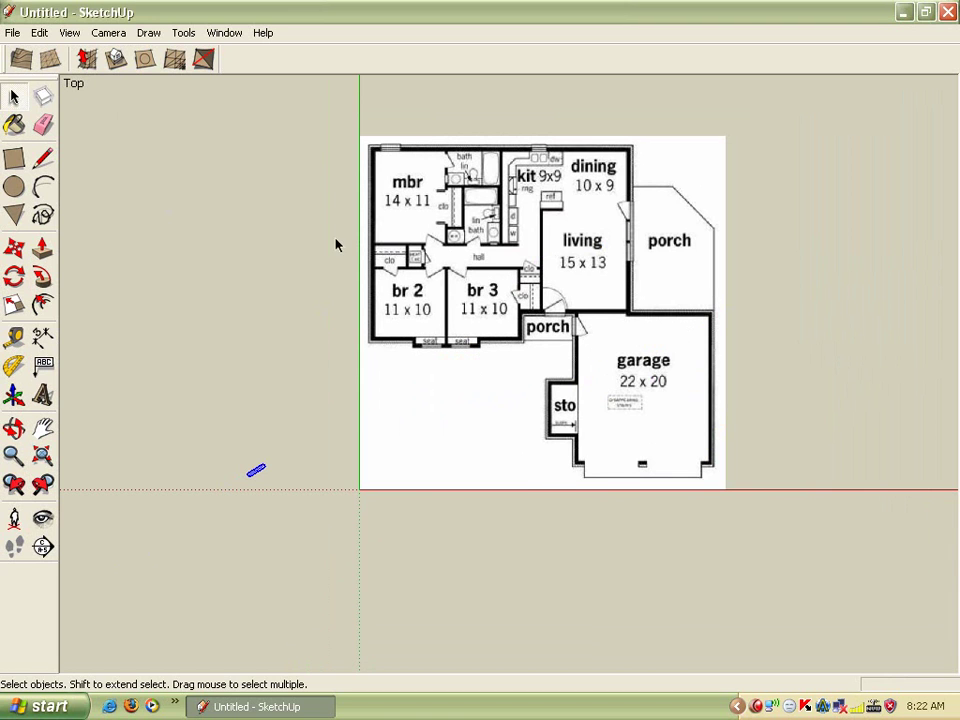
pyautogui.scroll(1, 465, 258)
pyautogui.scroll(1, 465, 258)
pyautogui.scroll(1, 465, 258)
pyautogui.scroll(1, 465, 258)
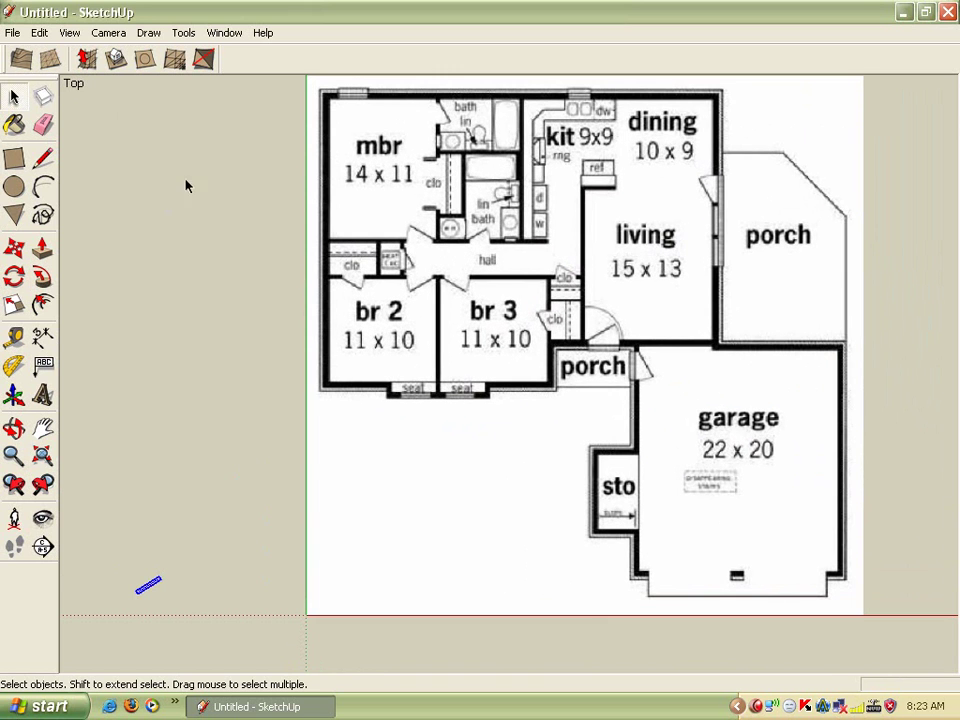
# Step: Trace lines down the left outer wall and along the bottom wall around the seats
pyautogui.click(43, 157)
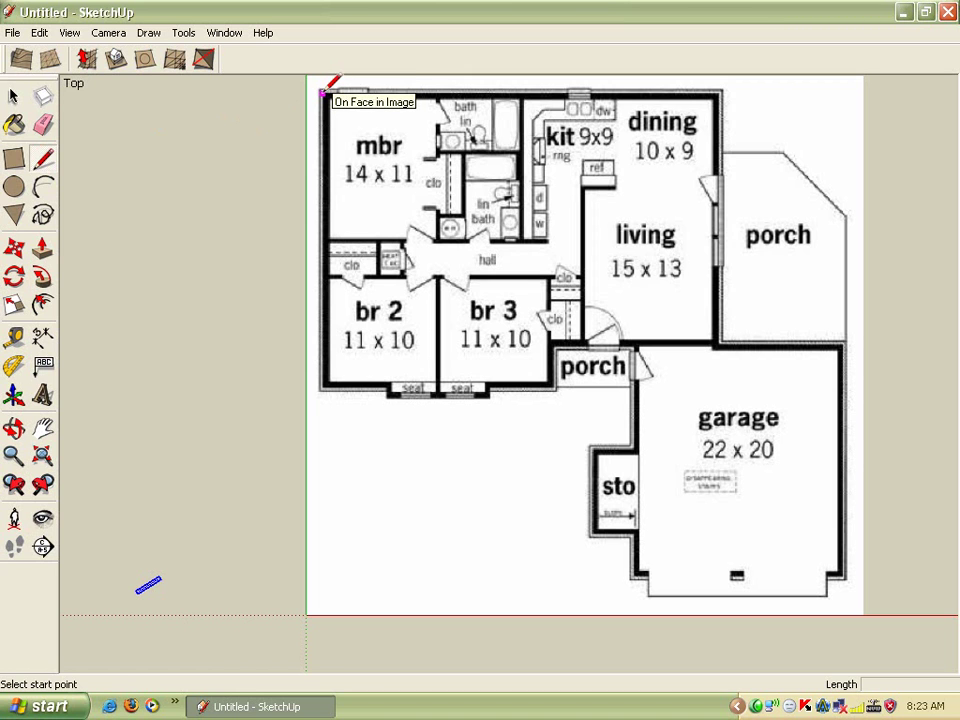
pyautogui.click(322, 94)
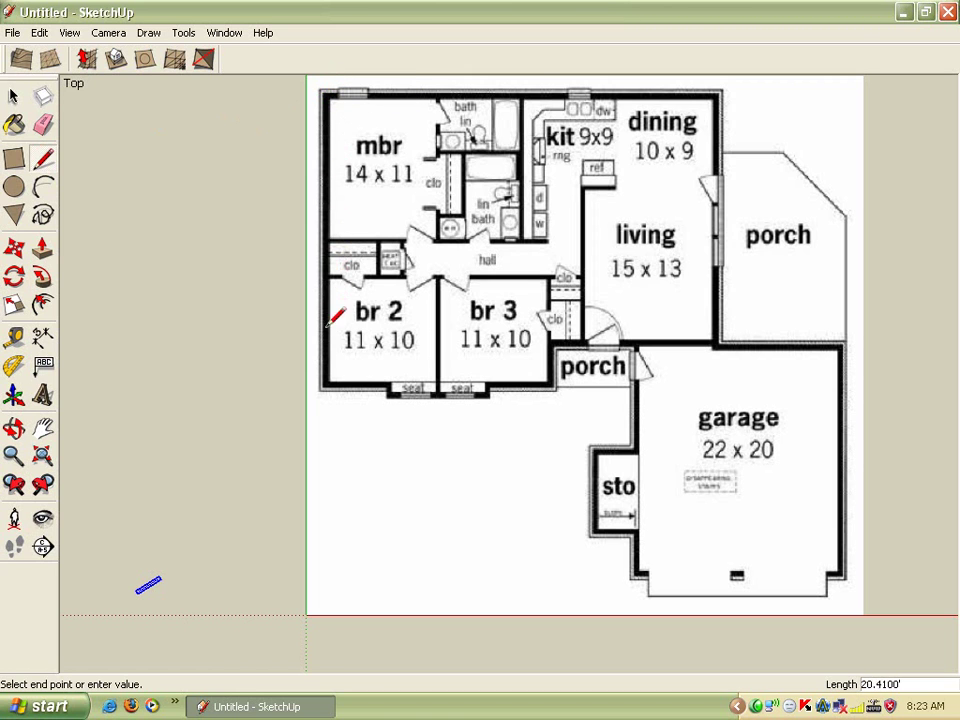
pyautogui.click(322, 387)
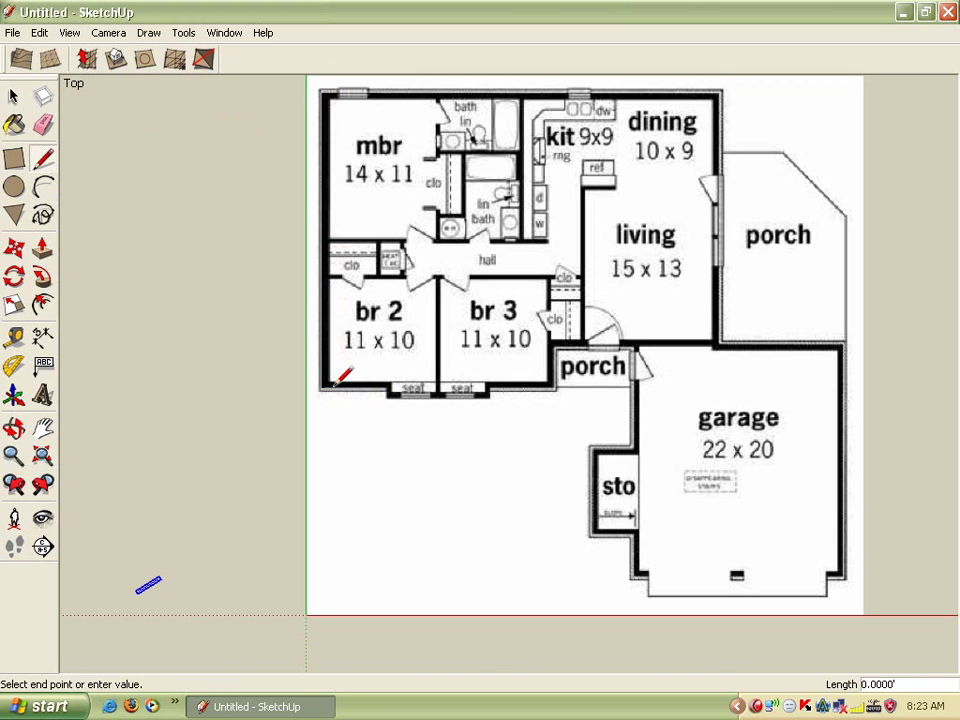
pyautogui.click(388, 388)
pyautogui.click(388, 397)
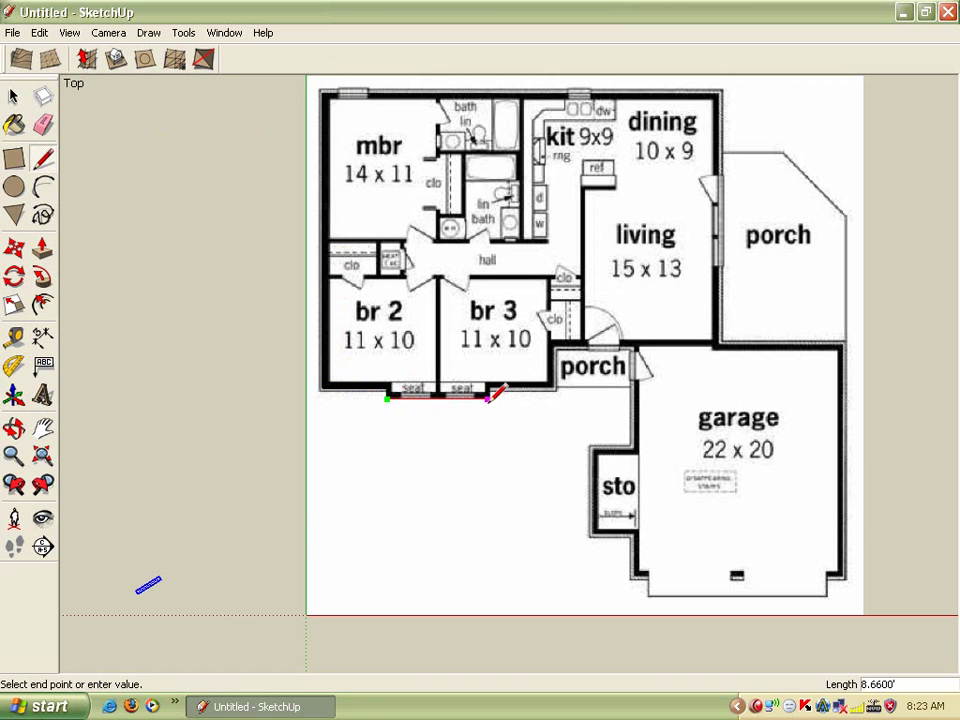
pyautogui.click(489, 398)
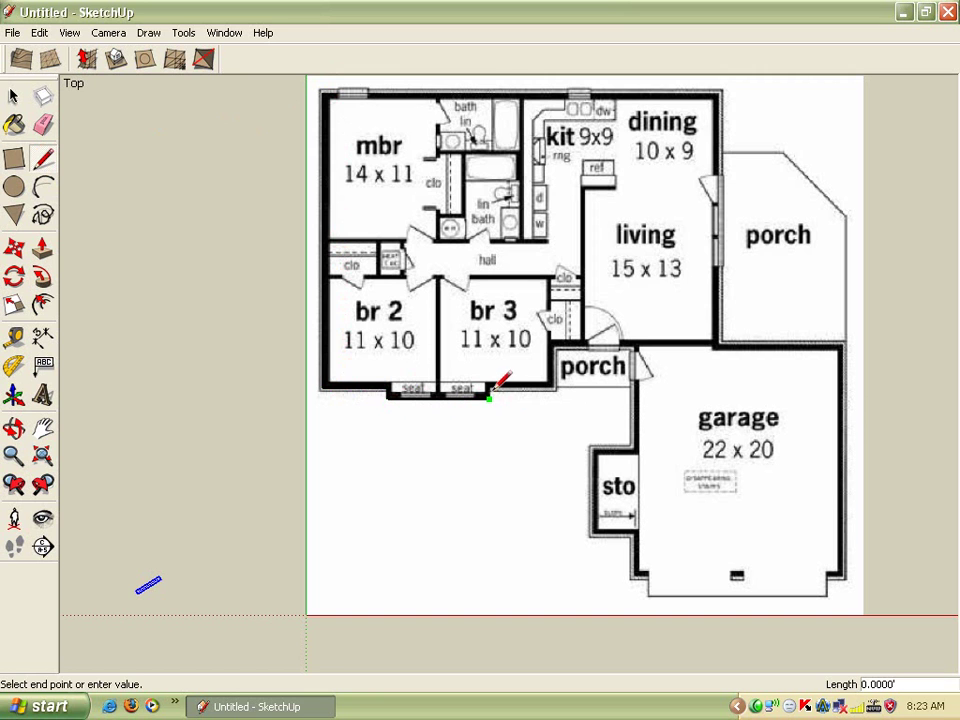
# Step: Trace the jog up to br 3's wall, along it to the porch, and up to the door
pyautogui.scroll(2, 489, 398)
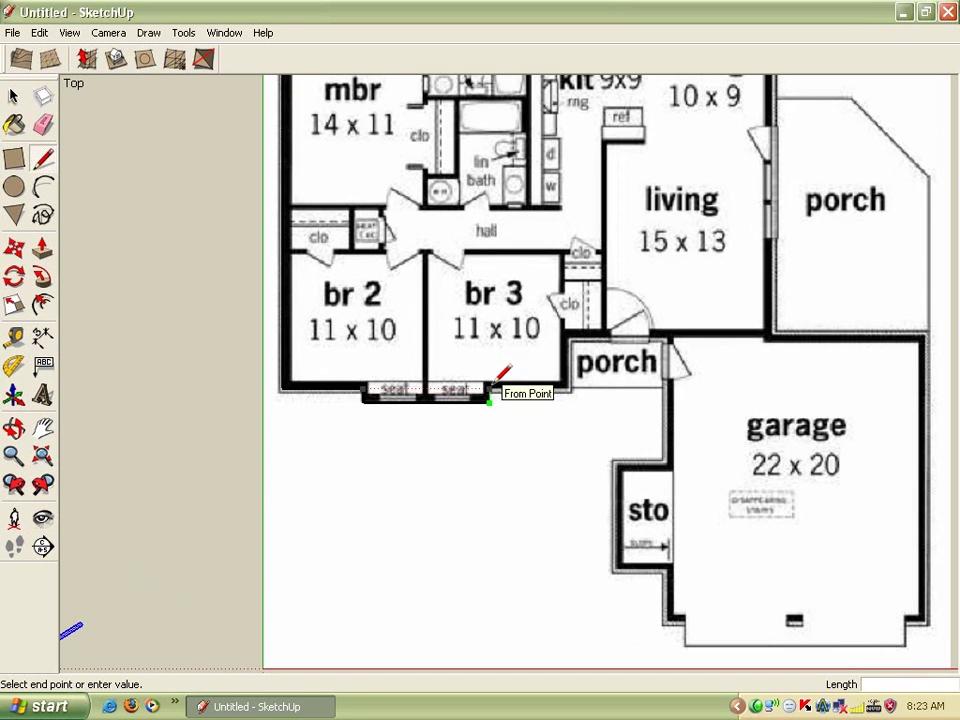
pyautogui.scroll(1, 489, 398)
pyautogui.scroll(1, 489, 398)
pyautogui.scroll(1, 489, 398)
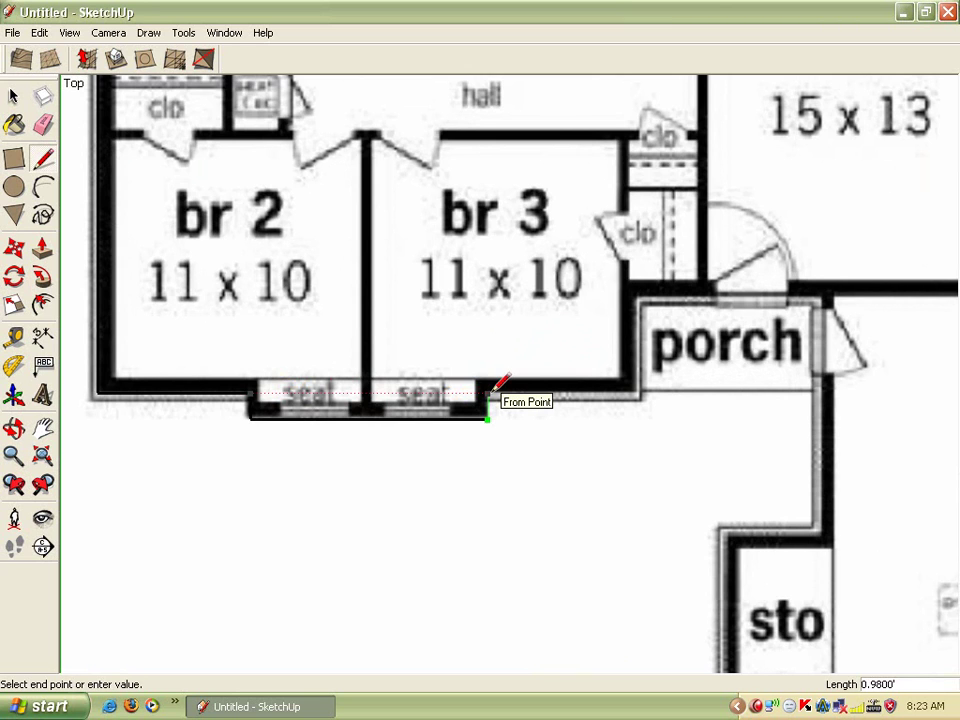
pyautogui.click(488, 393)
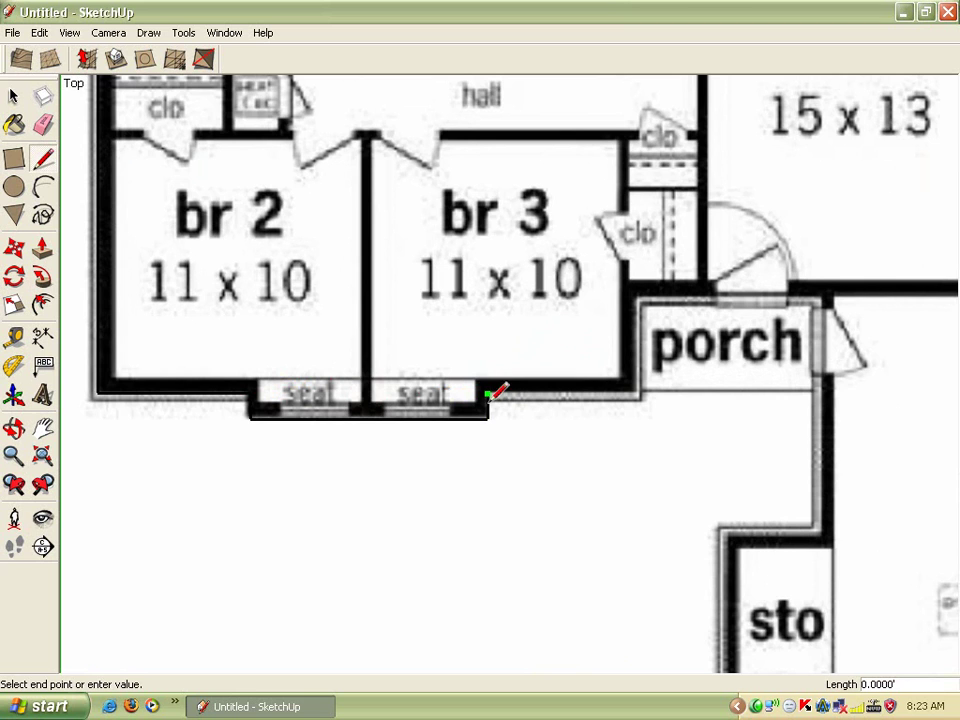
pyautogui.click(637, 393)
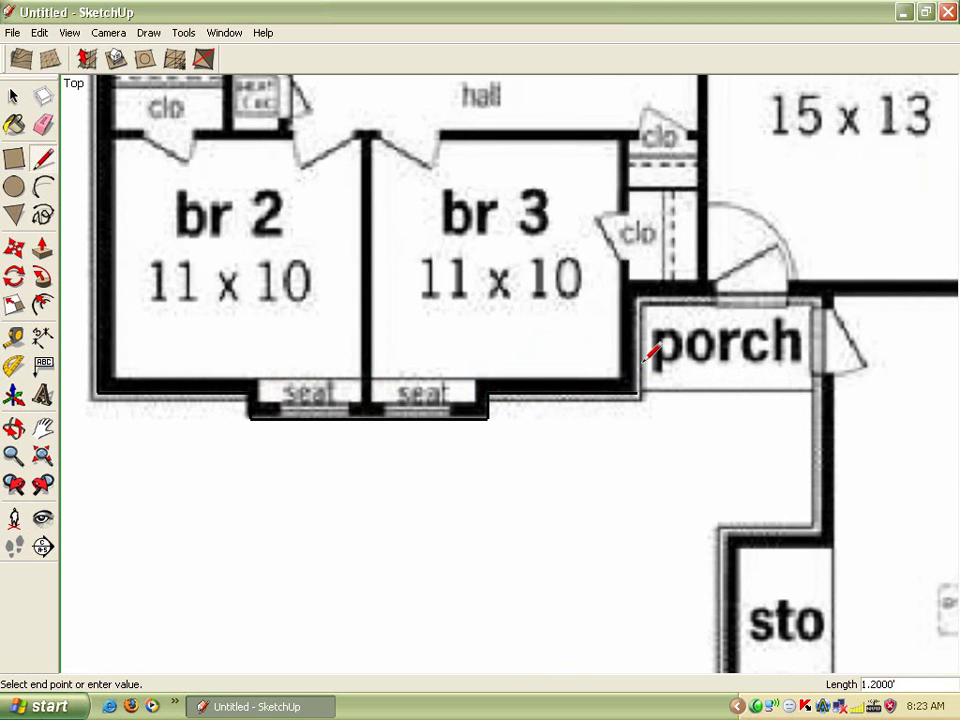
pyautogui.click(637, 297)
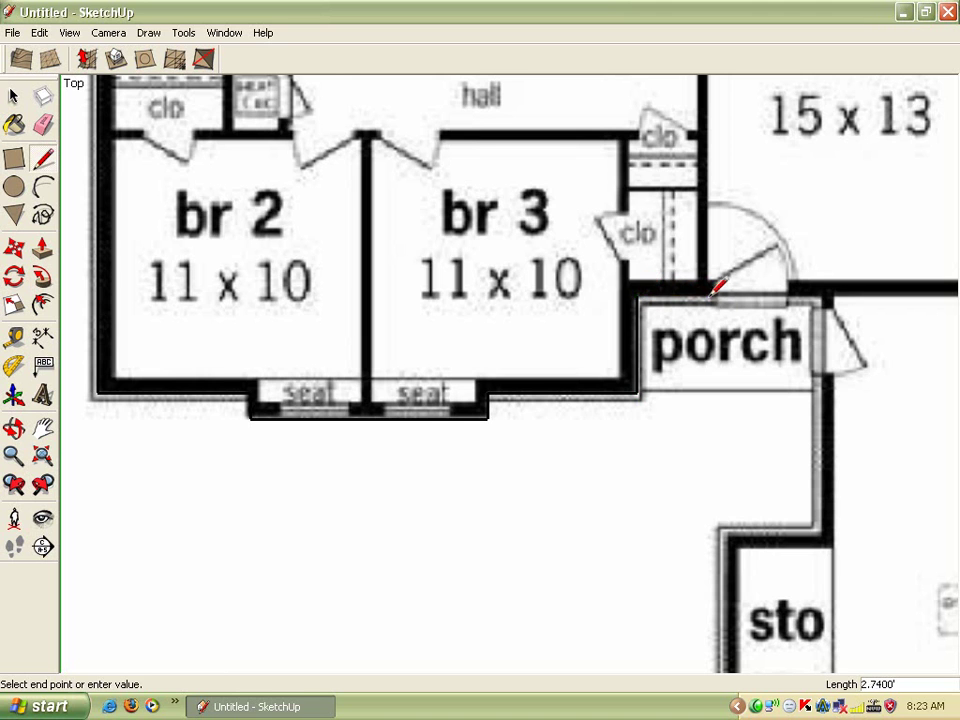
pyautogui.click(718, 296)
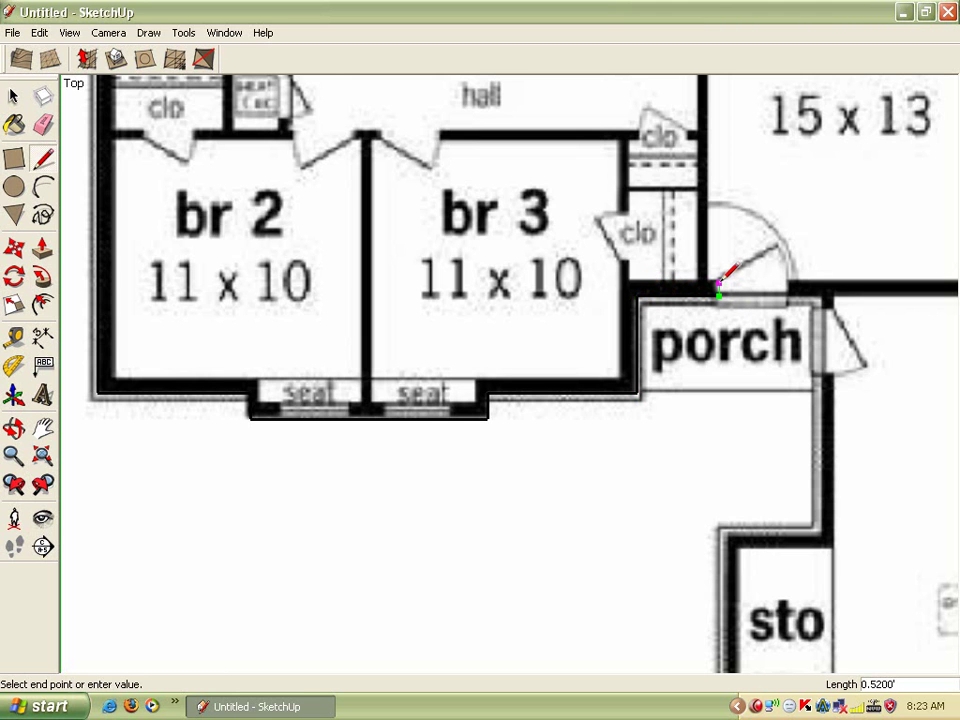
# Step: Zoom out and pan to center the whole floor plan in view
pyautogui.scroll(-2, 718, 282)
pyautogui.scroll(-2, 718, 282)
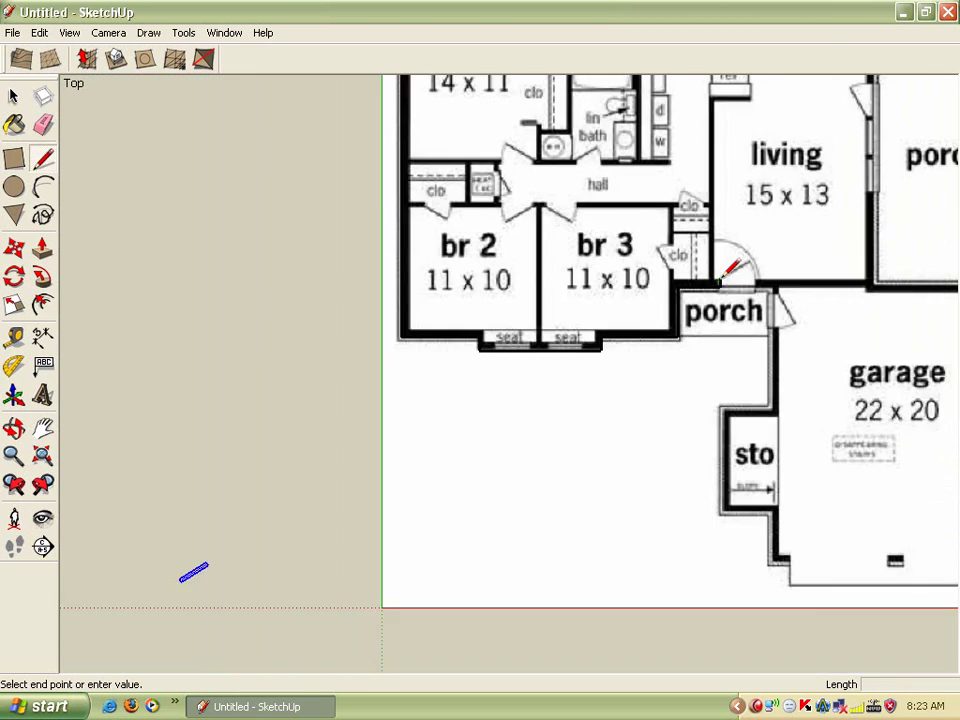
pyautogui.scroll(-1, 718, 282)
pyautogui.scroll(-1, 718, 282)
pyautogui.scroll(-1, 719, 280)
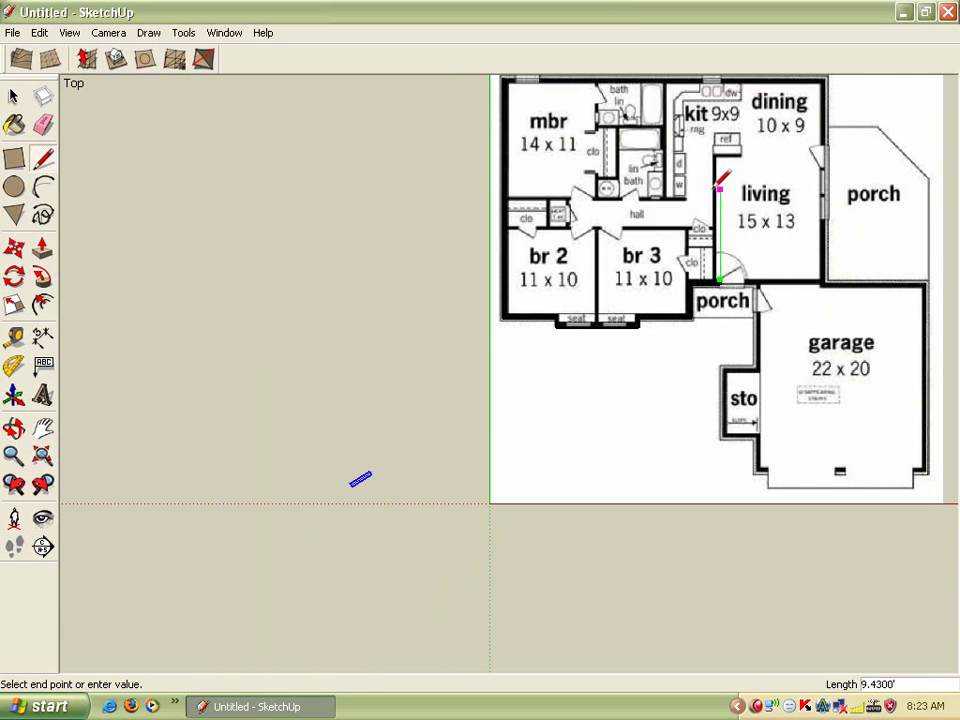
pyautogui.scroll(2, 728, 267)
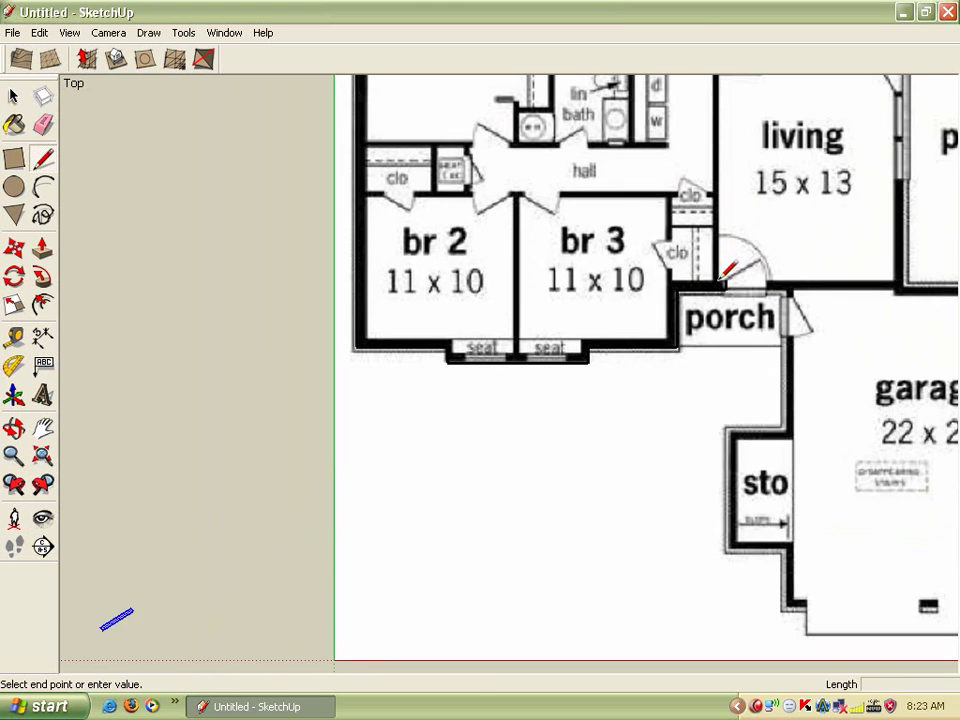
pyautogui.scroll(2, 728, 268)
pyautogui.scroll(2, 728, 269)
pyautogui.scroll(1, 728, 268)
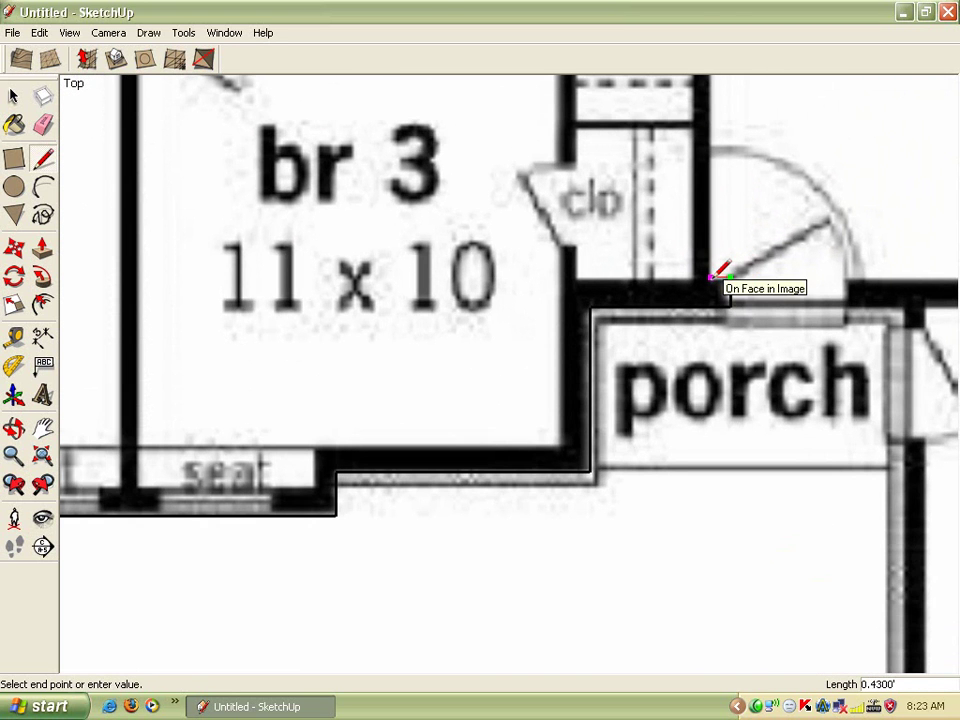
pyautogui.scroll(-1, 720, 270)
pyautogui.scroll(-1, 720, 270)
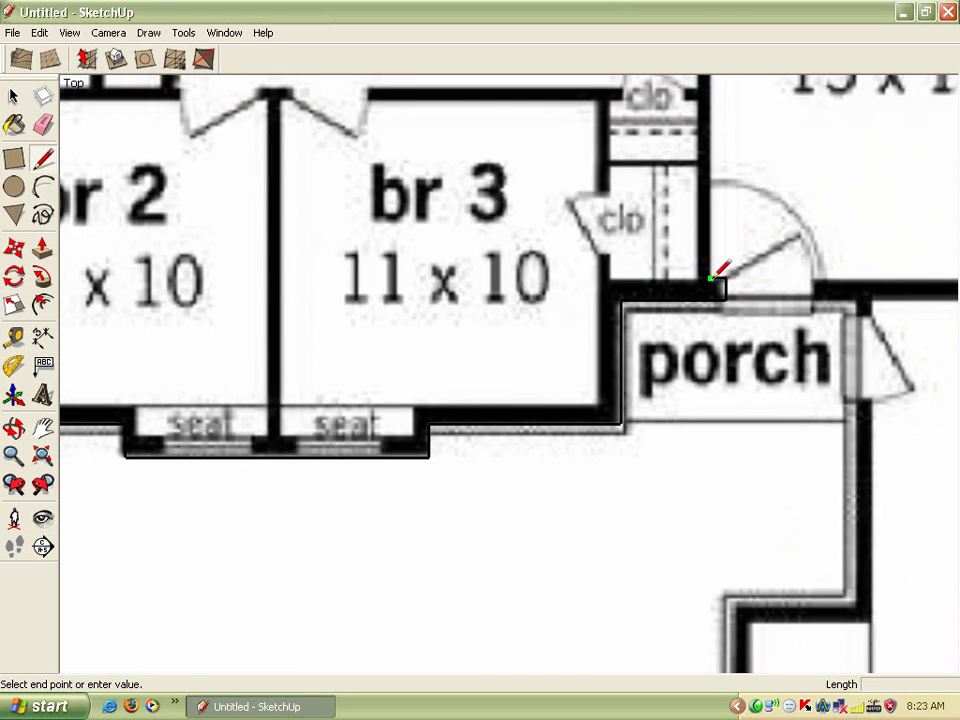
pyautogui.scroll(-1, 720, 270)
pyautogui.scroll(-1, 720, 270)
pyautogui.scroll(-2, 713, 278)
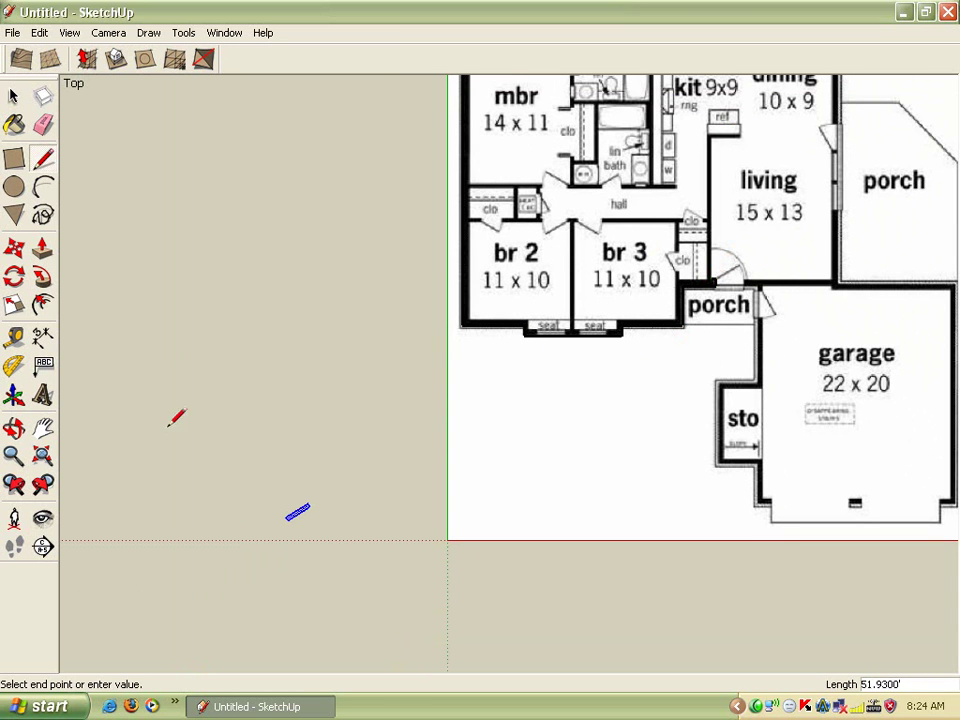
pyautogui.click(43, 428)
pyautogui.moveTo(913, 176)
pyautogui.mouseDown()
pyautogui.moveTo(733, 245)
pyautogui.moveTo(688, 287)
pyautogui.mouseUp()
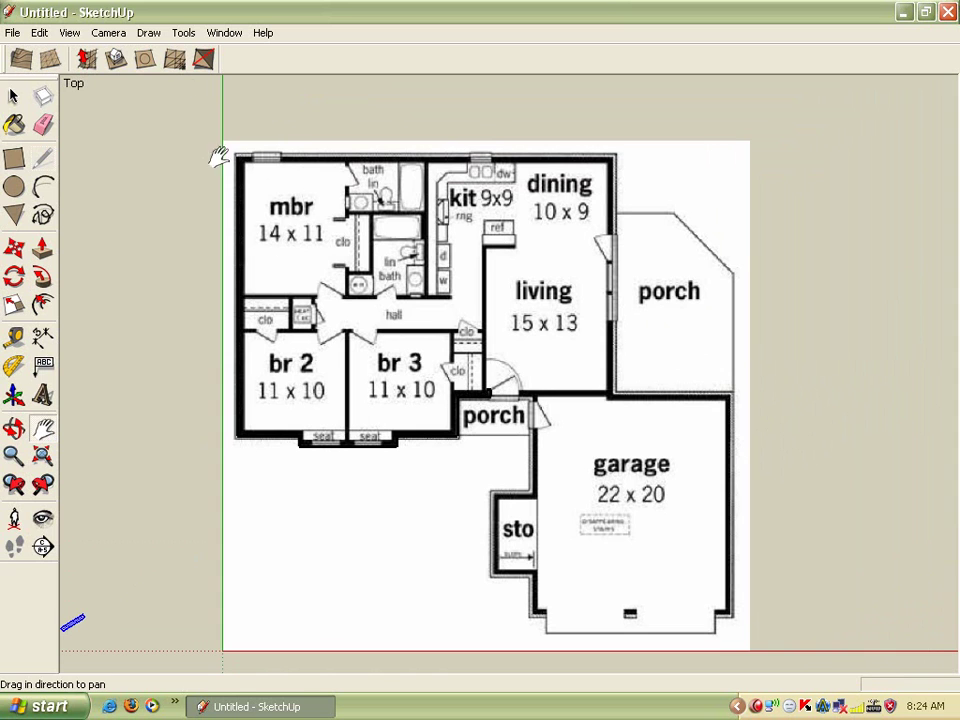
# Step: Select the floor-plan image and add a new layer named 'imej pelan' in the Layers panel
pyautogui.click(11, 95)
pyautogui.click(702, 225)
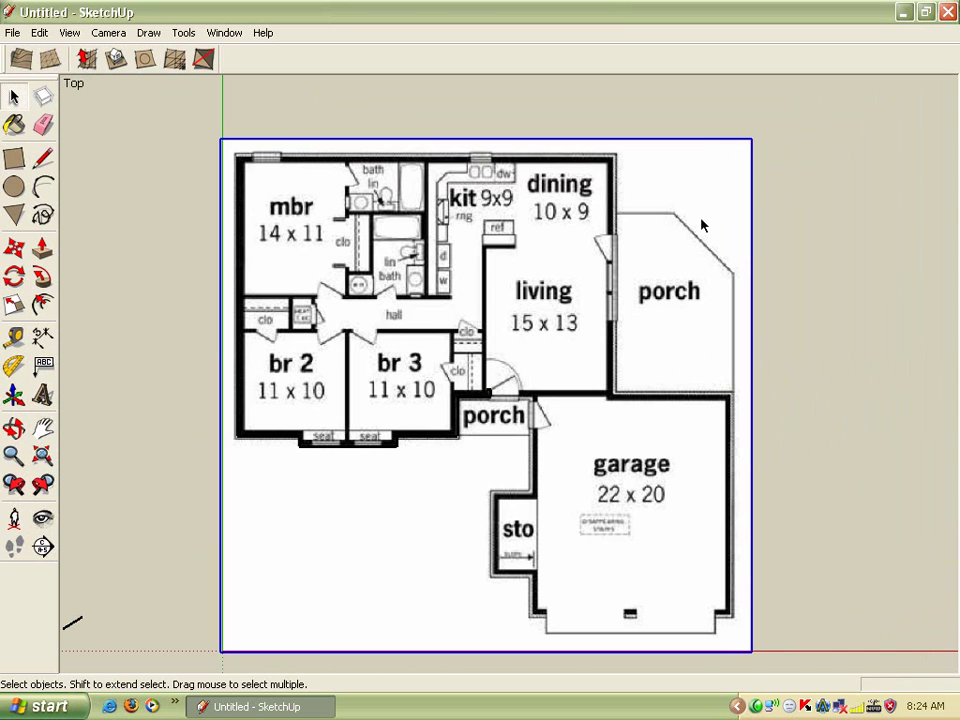
pyautogui.click(229, 36)
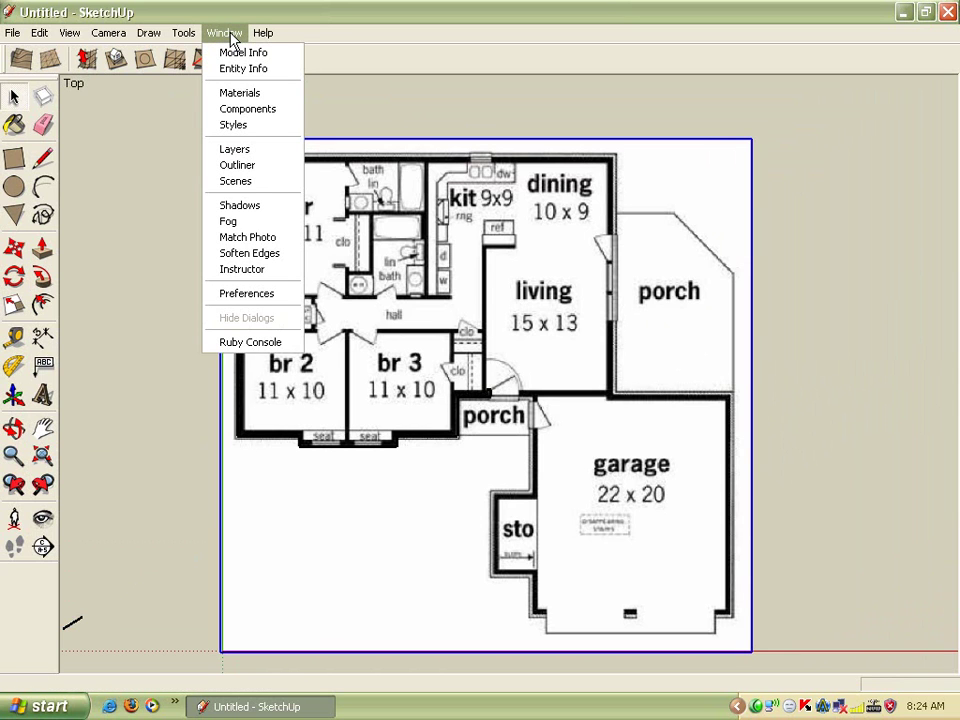
pyautogui.click(256, 152)
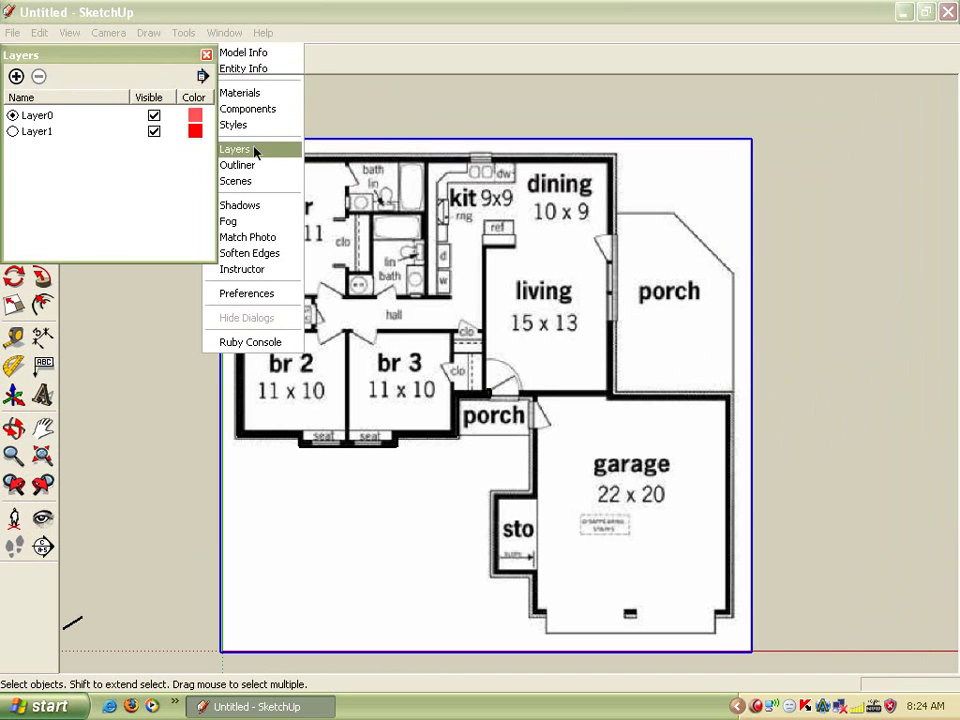
pyautogui.click(16, 76)
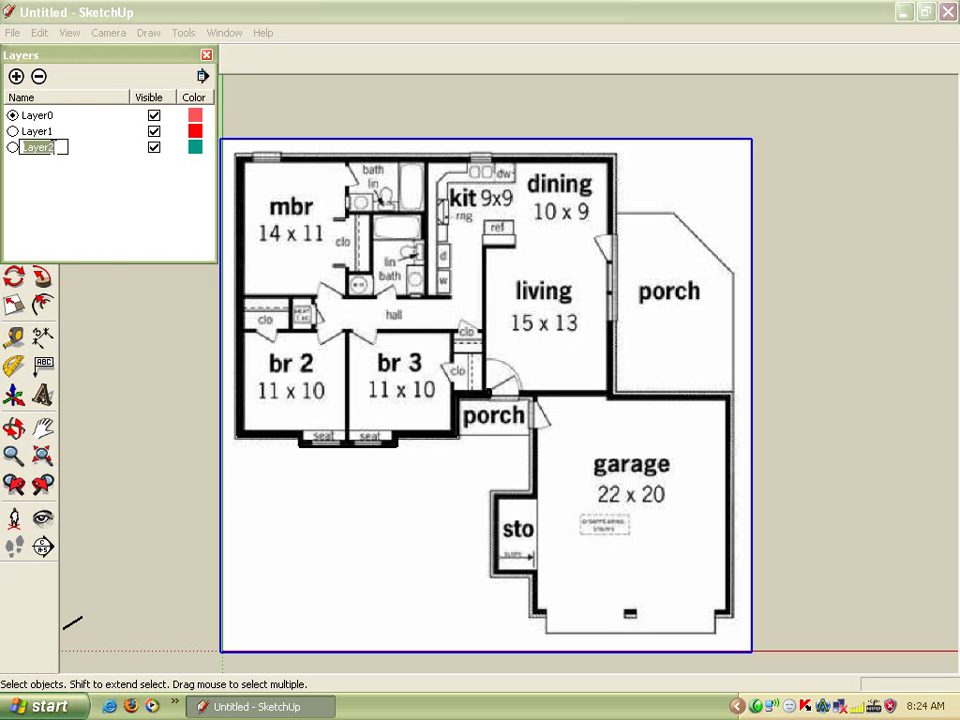
pyautogui.write('imej')
pyautogui.write(' pelan')
pyautogui.click(207, 56)
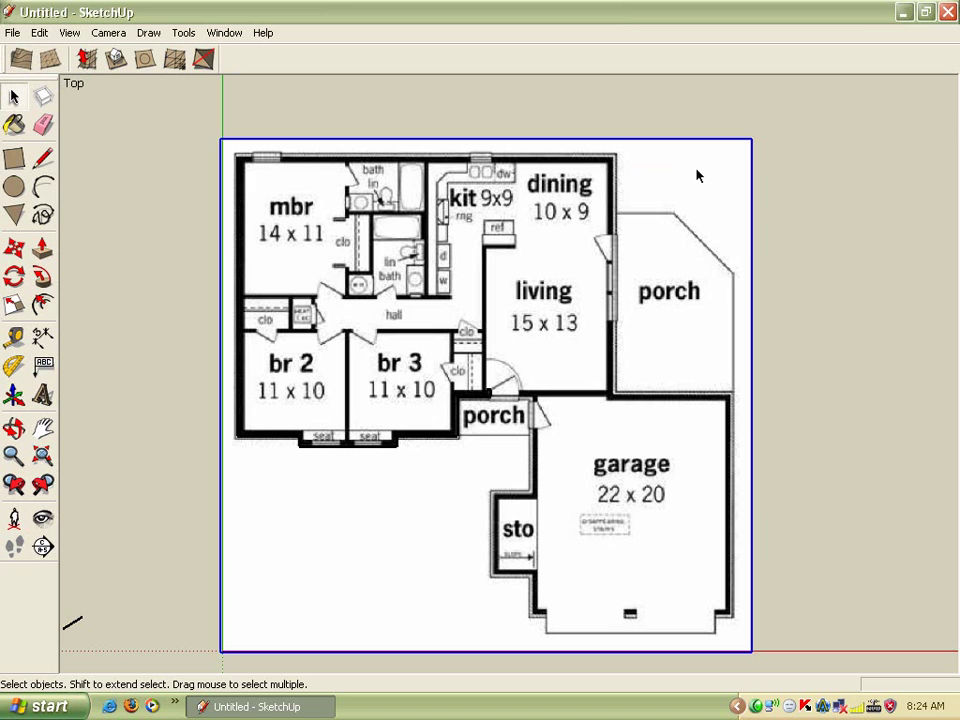
# Step: Open the floor-plan image's Entity Info and review its Layer dropdown options
pyautogui.rightClick(698, 175)
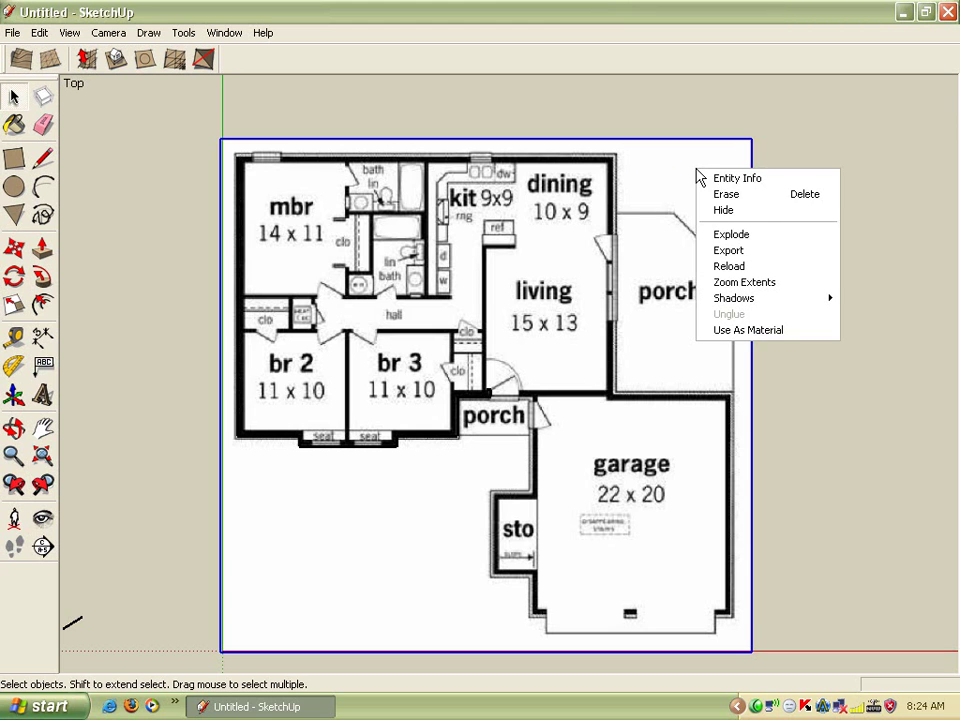
pyautogui.click(757, 180)
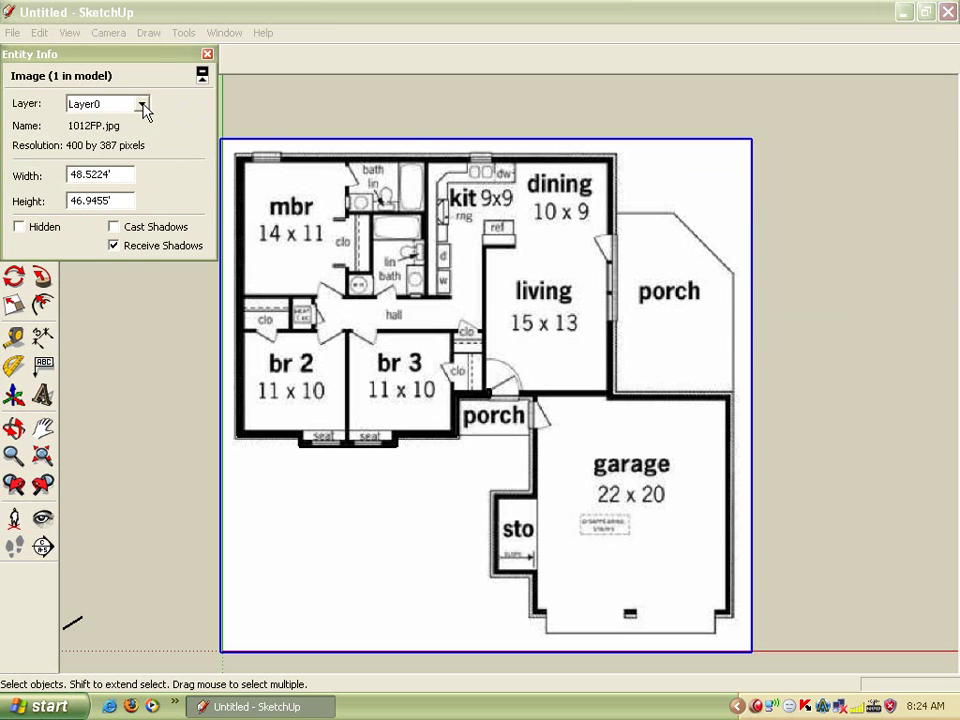
pyautogui.click(143, 104)
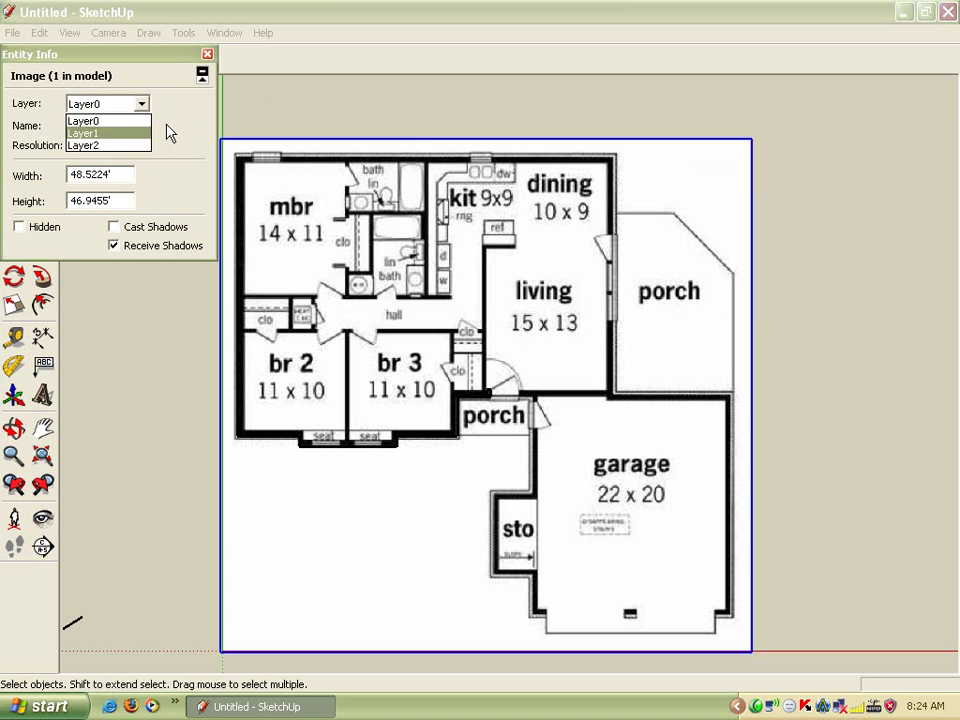
pyautogui.click(165, 133)
pyautogui.click(207, 55)
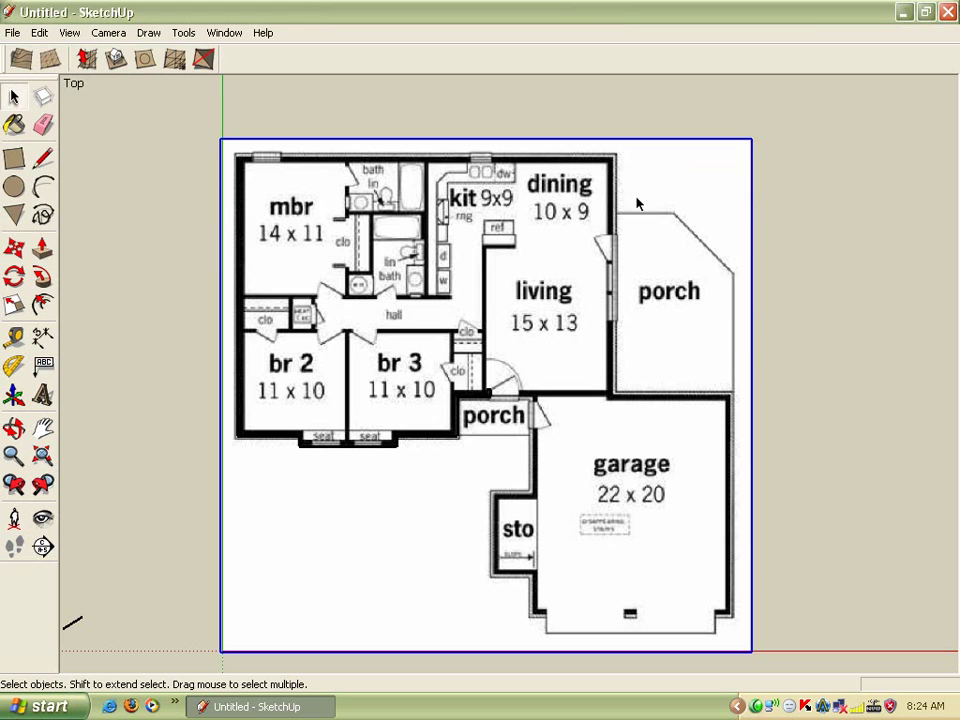
# Step: Recheck the image's layer list and keep the image on Layer0
pyautogui.rightClick(697, 183)
pyautogui.click(731, 187)
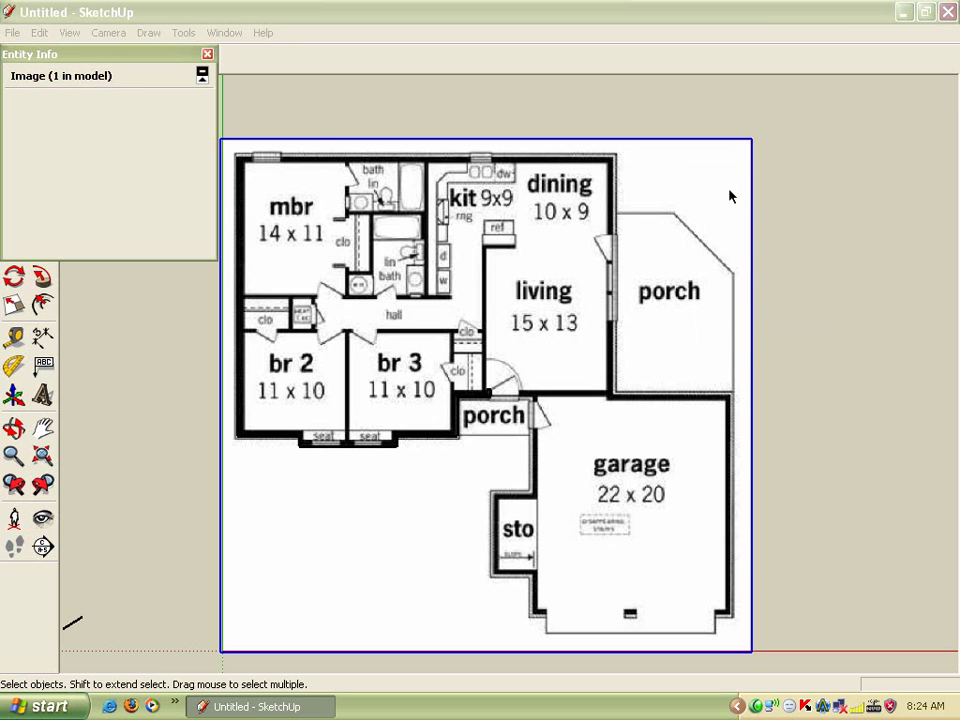
pyautogui.click(141, 103)
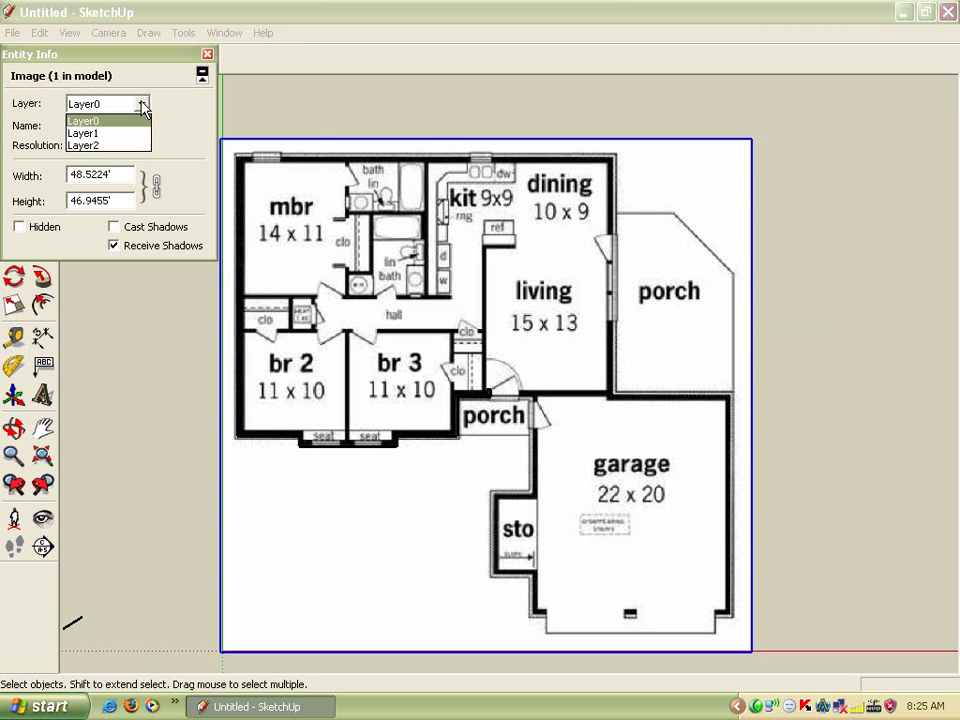
pyautogui.click(176, 111)
pyautogui.click(180, 54)
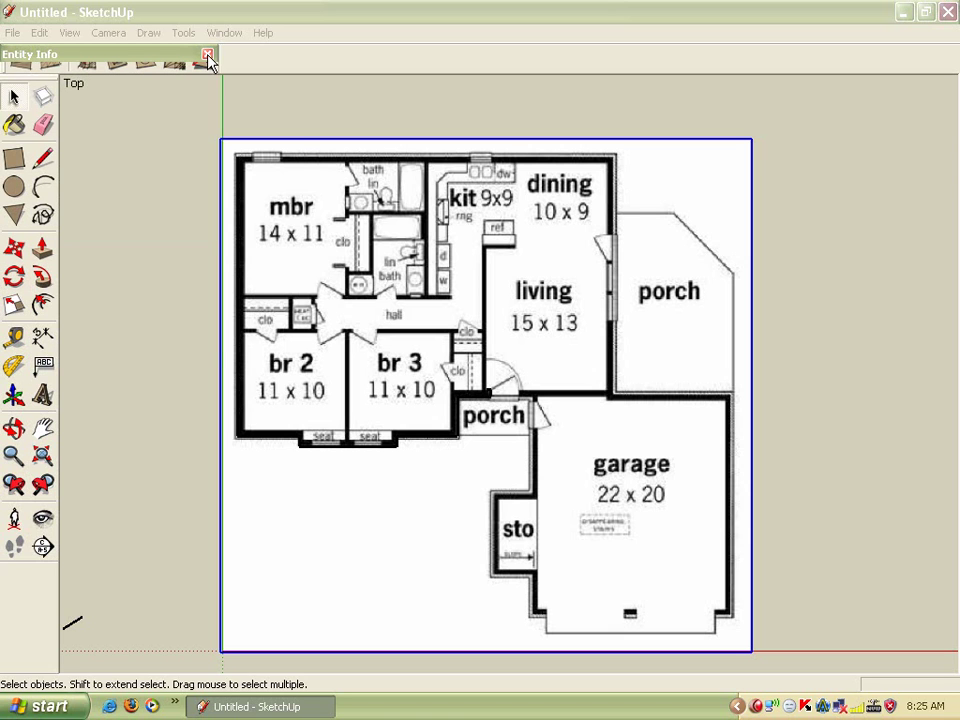
pyautogui.click(207, 54)
pyautogui.click(224, 32)
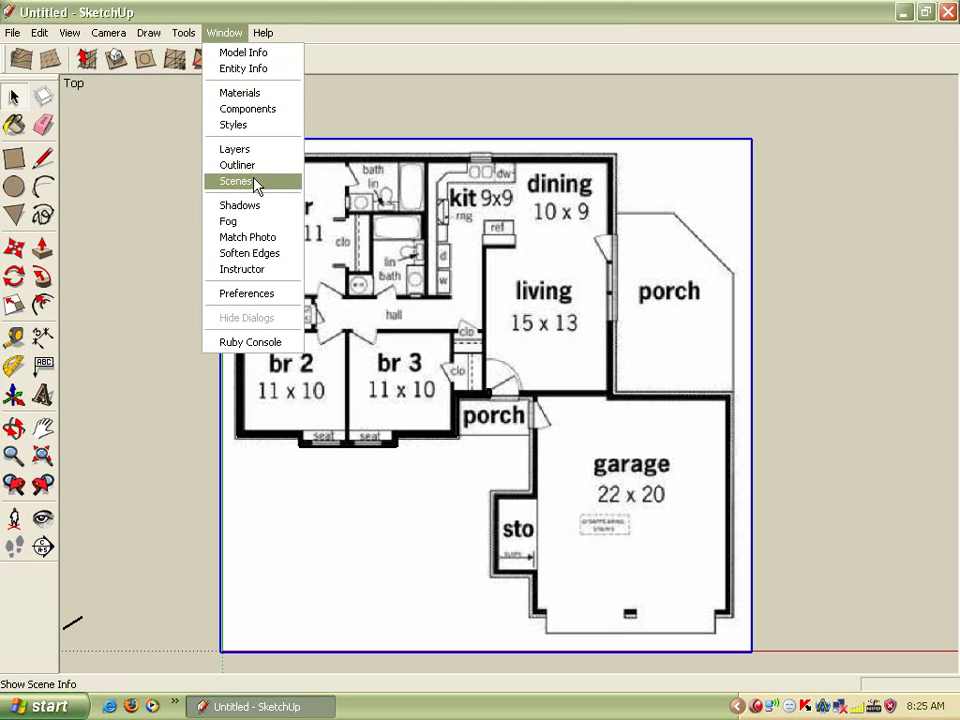
# Step: In the Layers panel, rename Layer2 to 'imejpelan', then close the panel
pyautogui.click(240, 125)
pyautogui.click(206, 55)
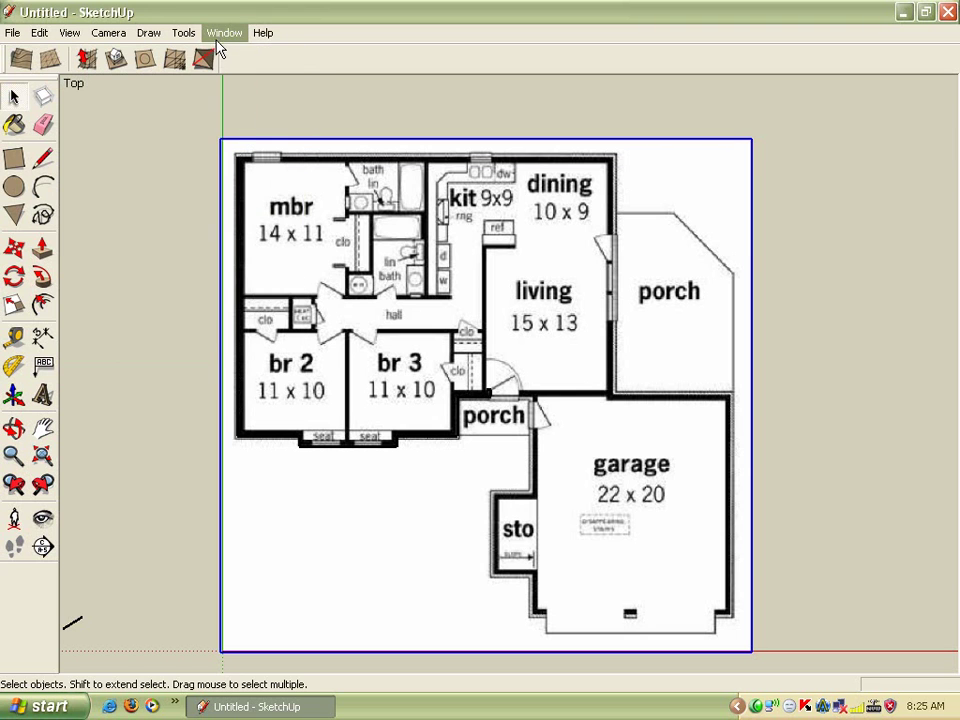
pyautogui.click(224, 32)
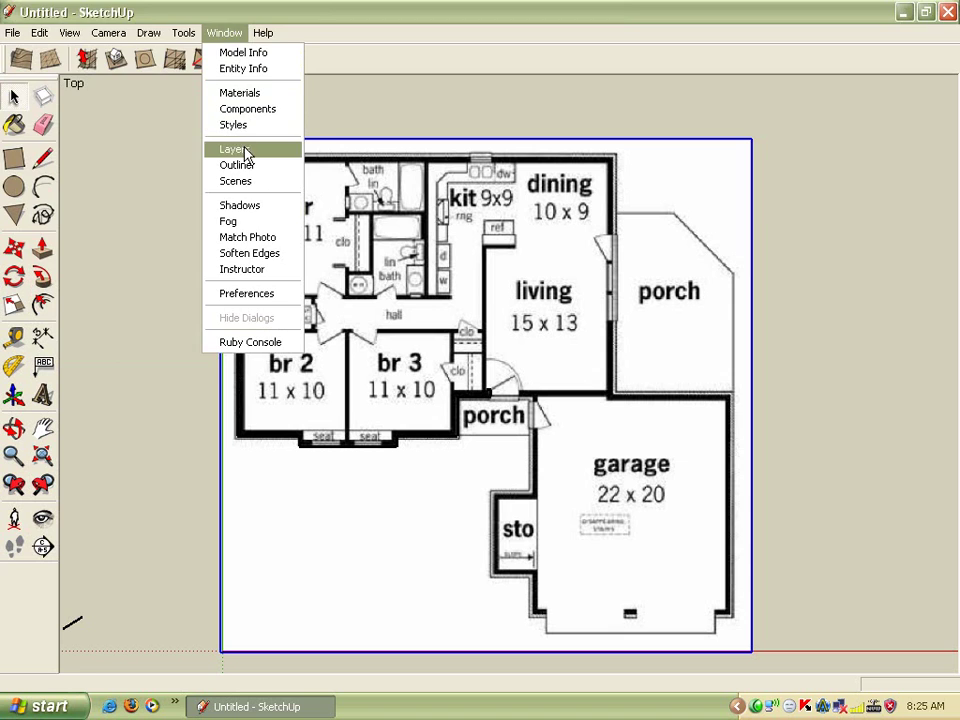
pyautogui.click(240, 149)
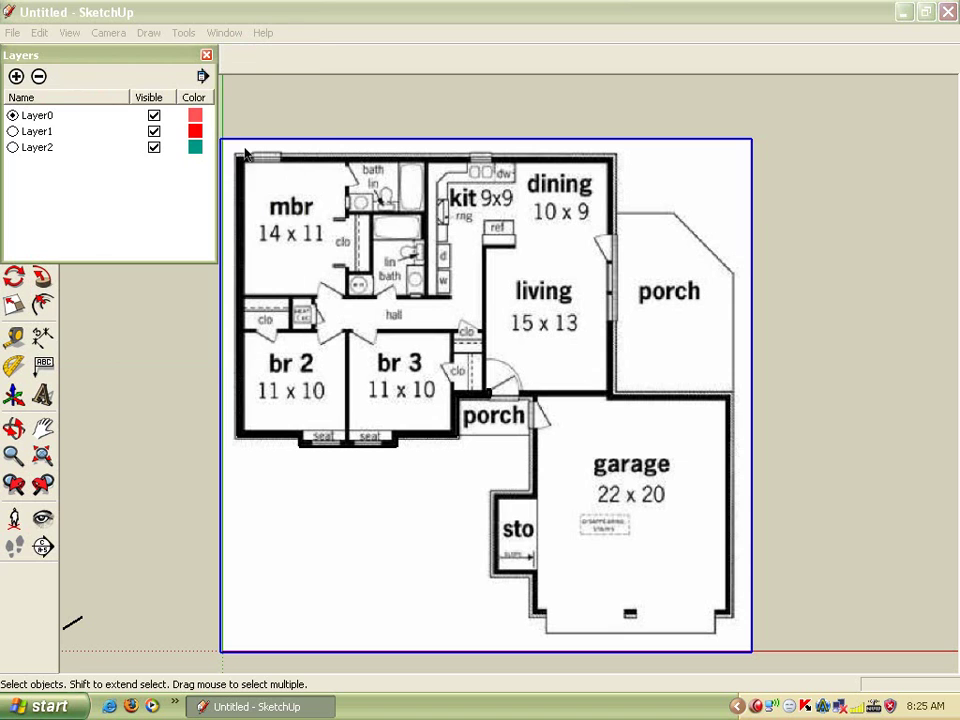
pyautogui.click(46, 149)
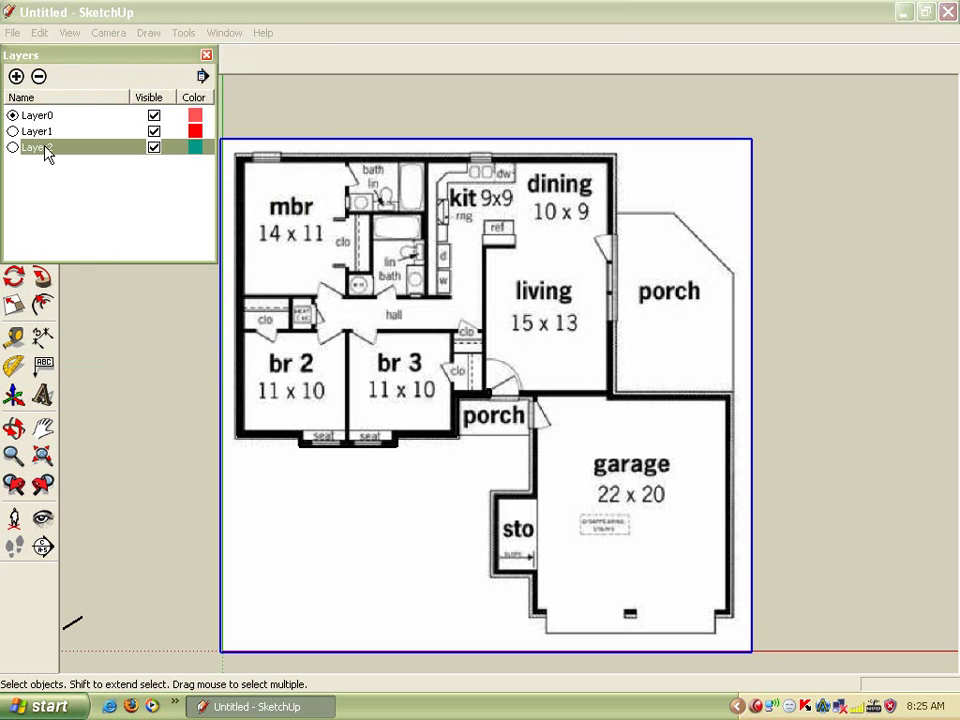
pyautogui.doubleClick(46, 149)
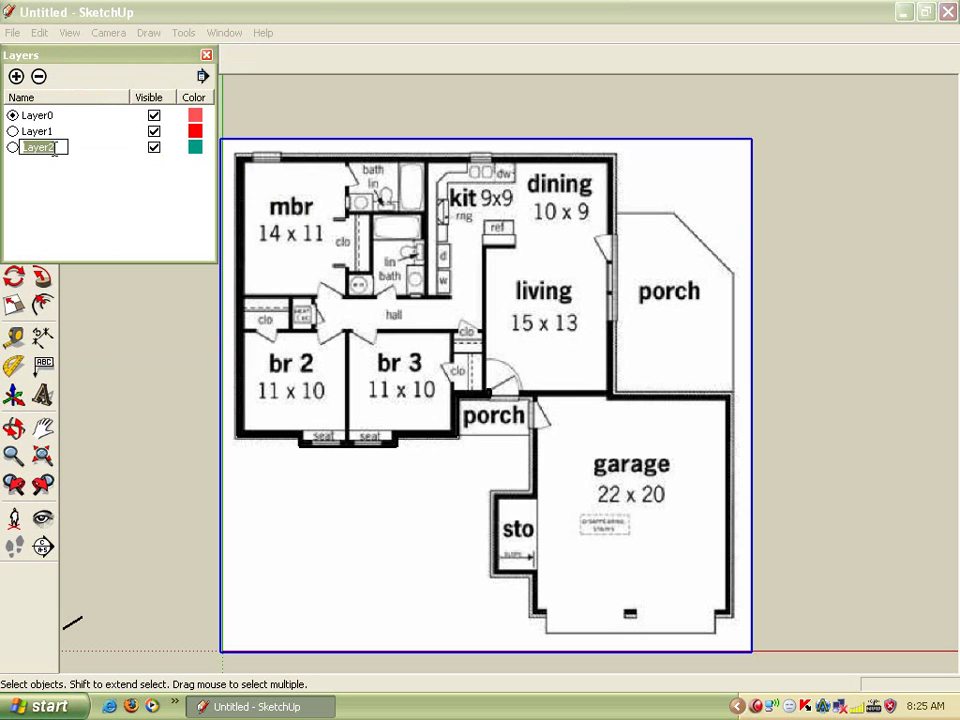
pyautogui.write('imejp')
pyautogui.write('imejpelan')
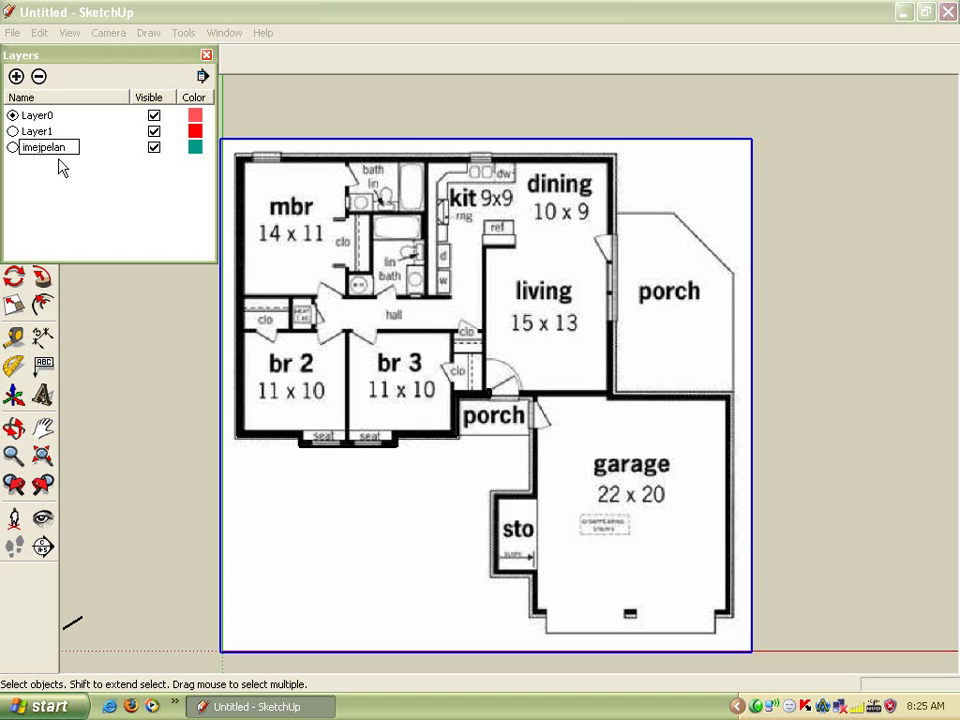
pyautogui.press('Return')
pyautogui.click(140, 180)
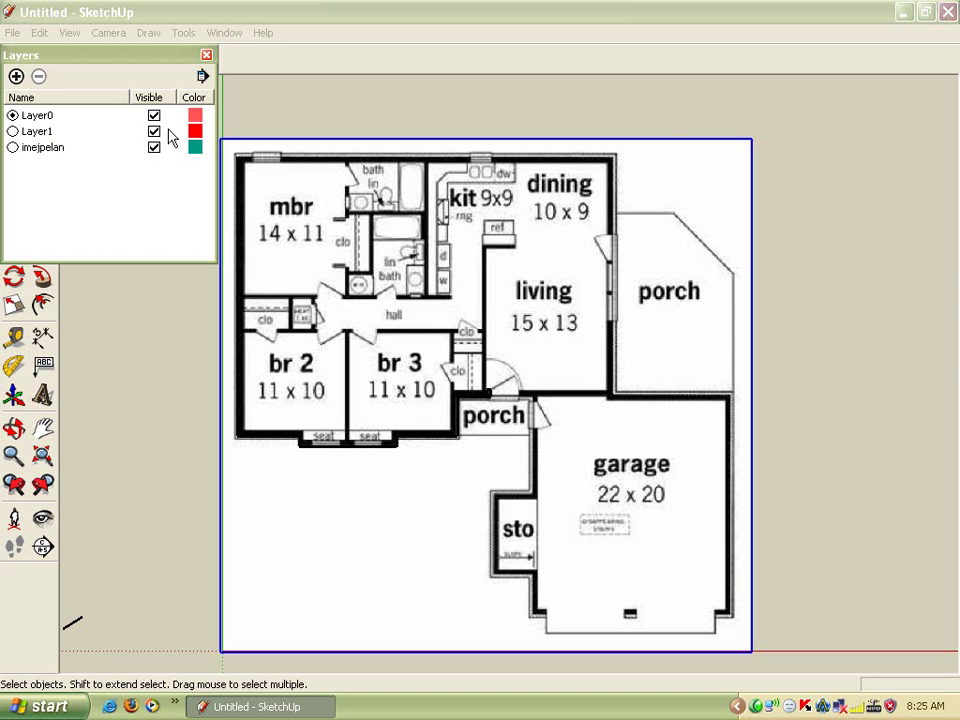
pyautogui.click(206, 55)
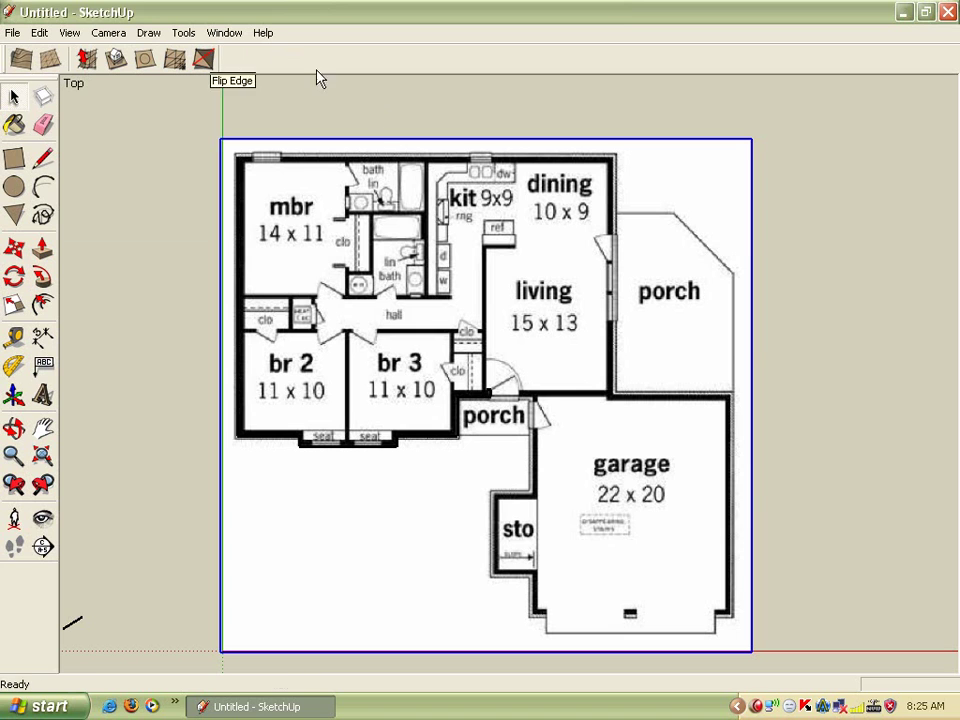
# Step: Assign the floor-plan image to the imejpelan layer via Entity Info
pyautogui.rightClick(697, 187)
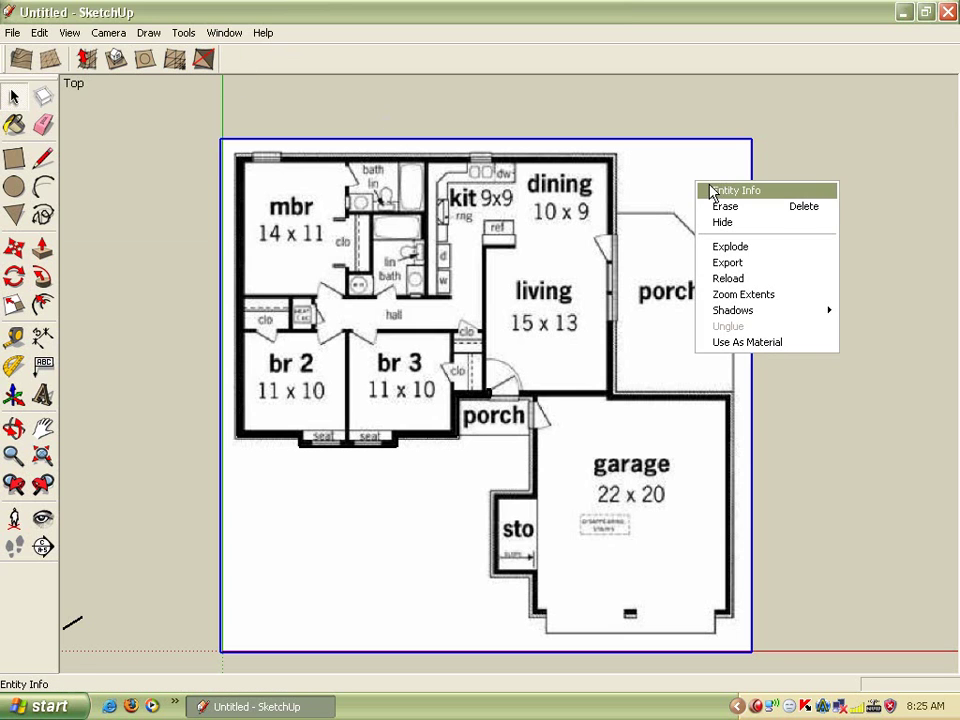
pyautogui.click(714, 190)
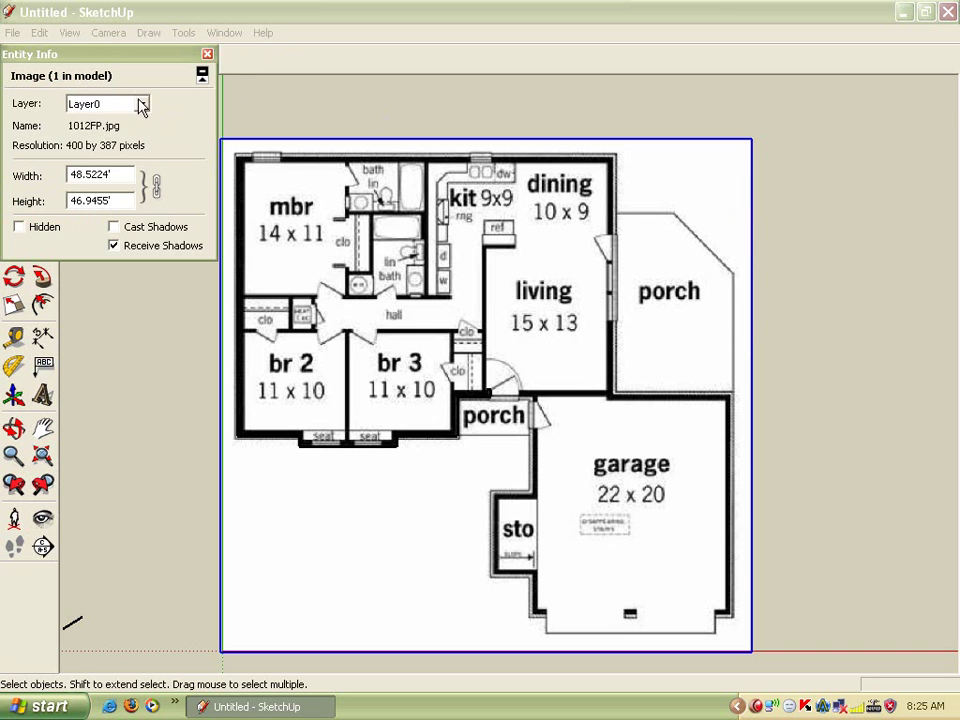
pyautogui.click(141, 103)
pyautogui.click(117, 133)
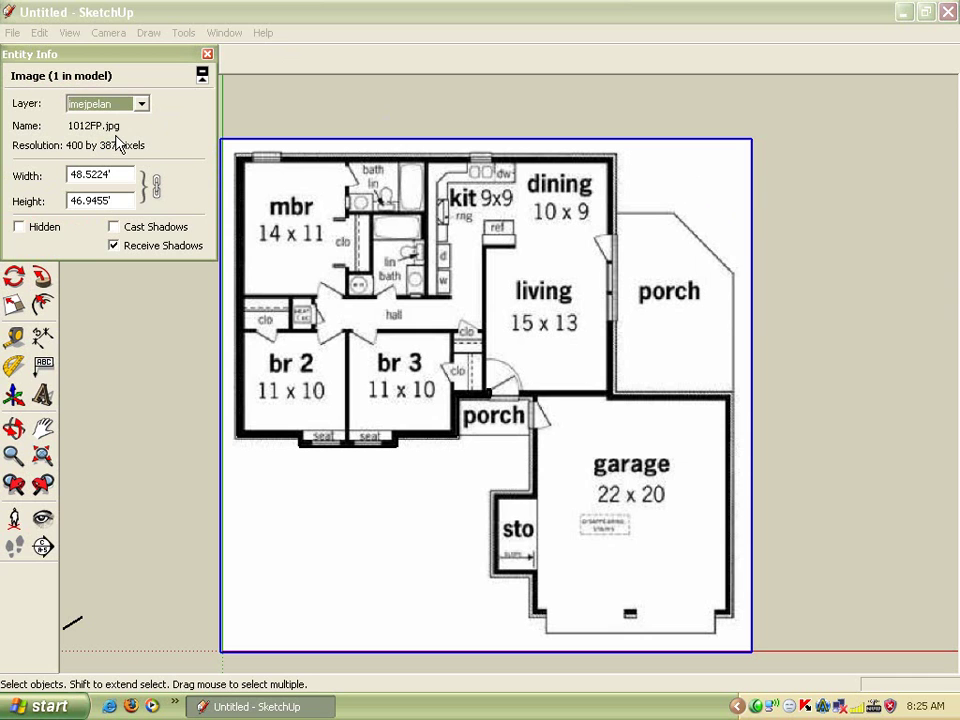
pyautogui.click(207, 54)
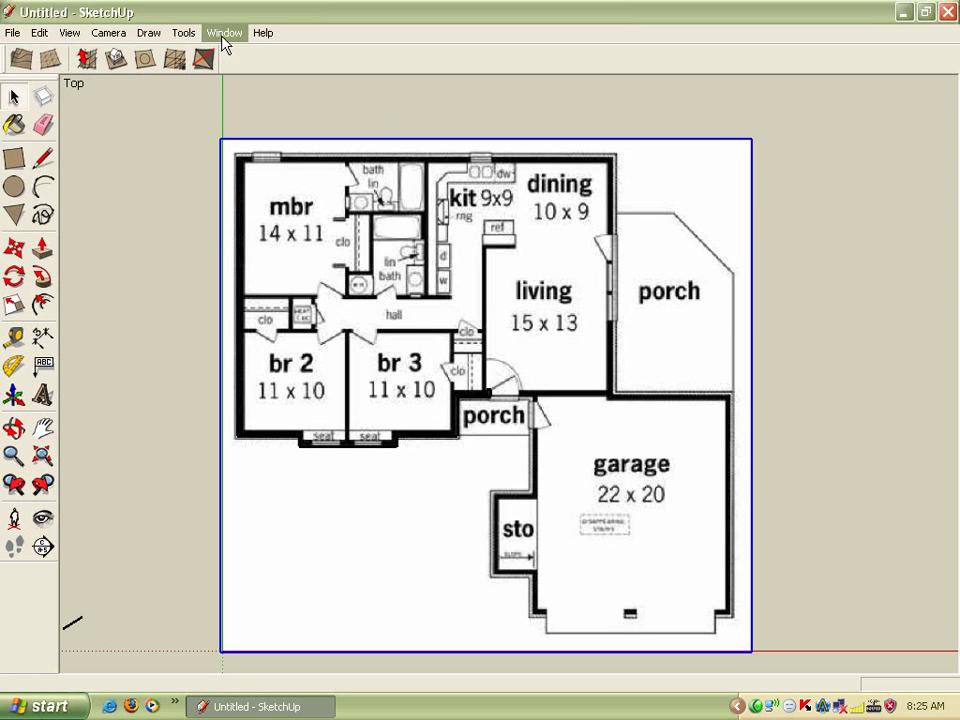
# Step: Toggle imejpelan's visibility to reveal the traced wall lines, ending with it visible
pyautogui.click(224, 33)
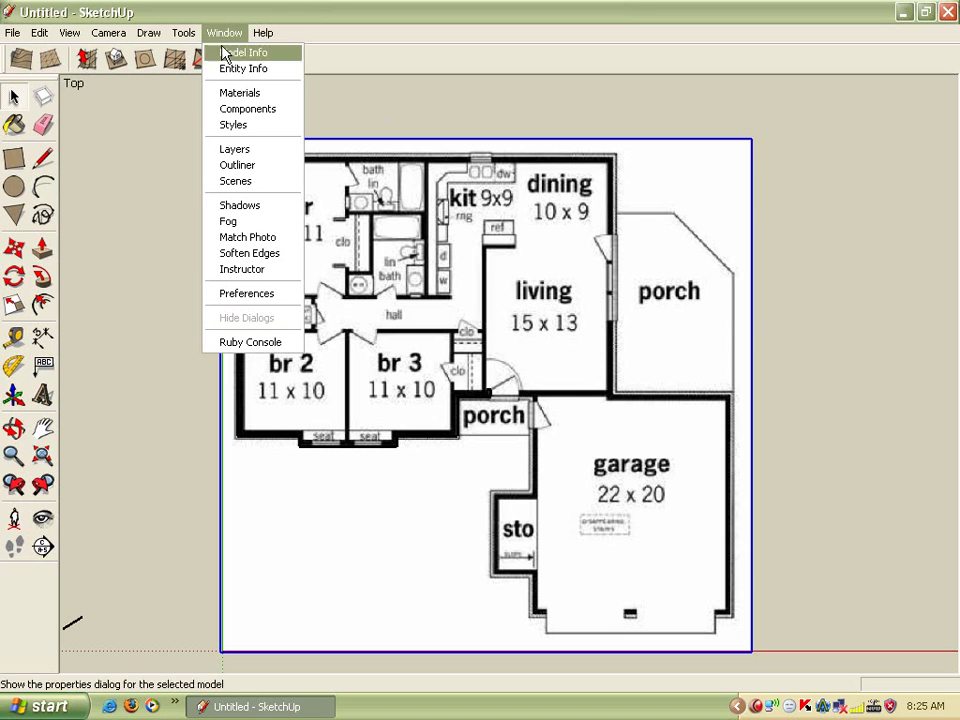
pyautogui.click(241, 150)
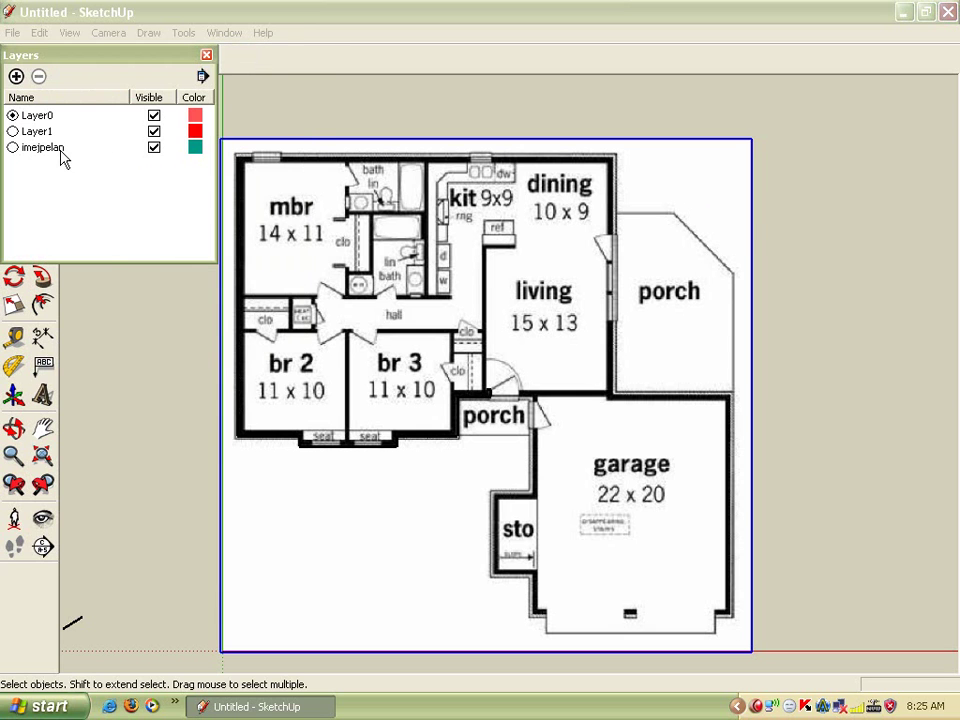
pyautogui.click(155, 150)
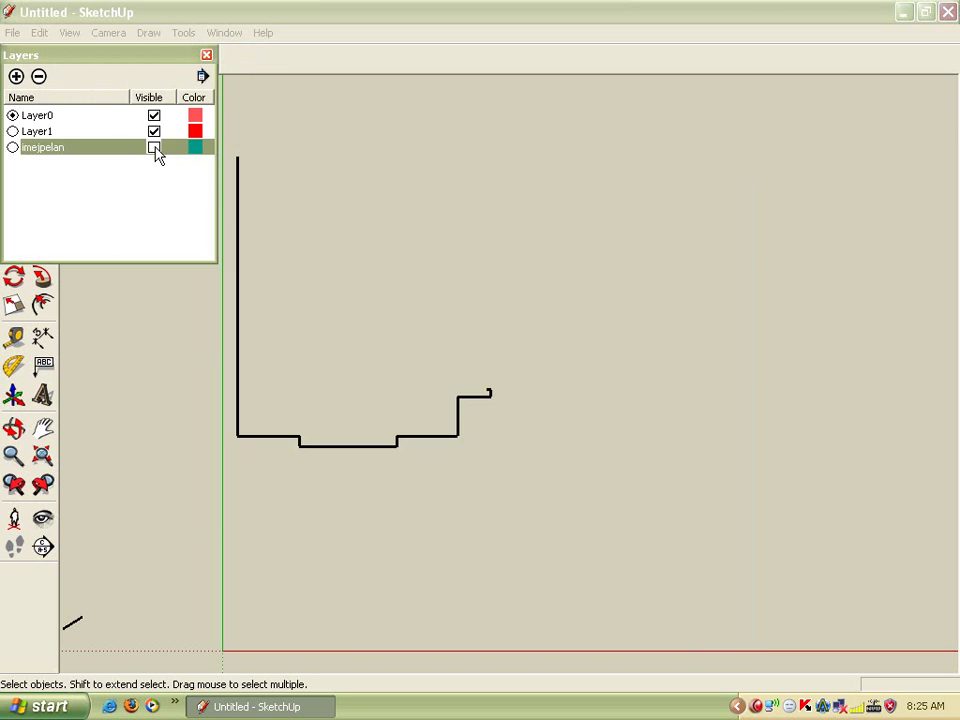
pyautogui.click(155, 150)
pyautogui.click(155, 150)
pyautogui.click(154, 148)
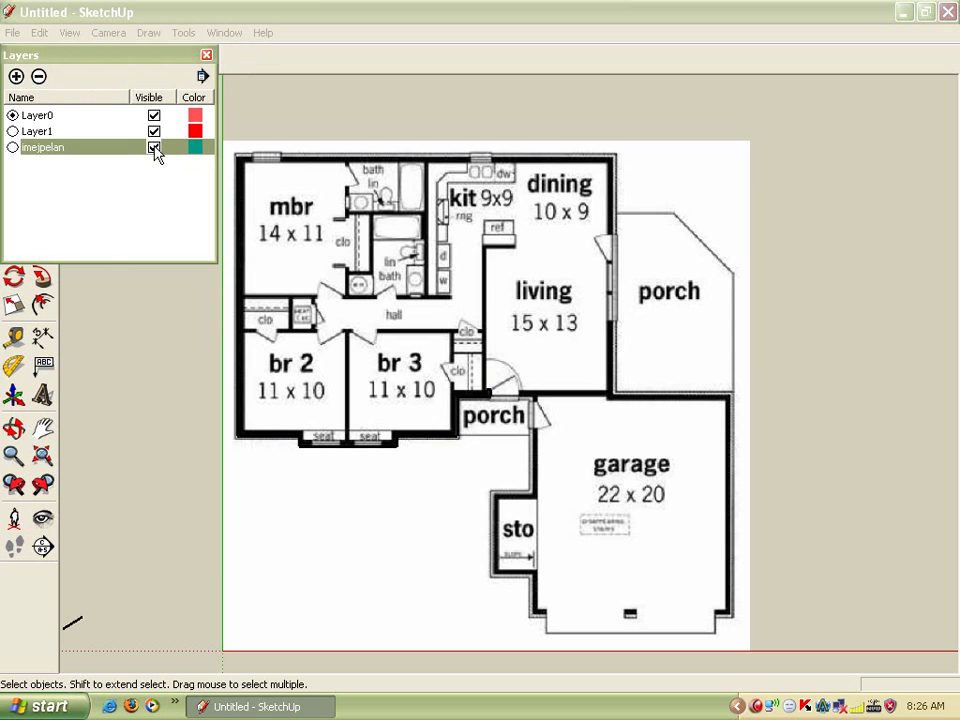
pyautogui.click(154, 148)
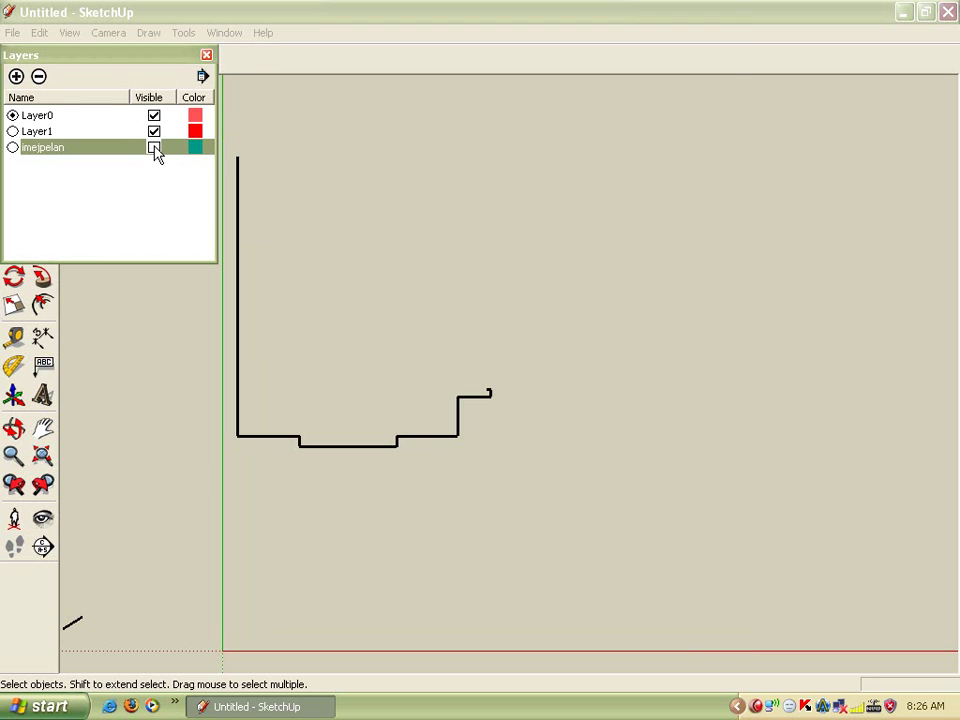
pyautogui.click(154, 148)
pyautogui.click(154, 148)
pyautogui.click(154, 148)
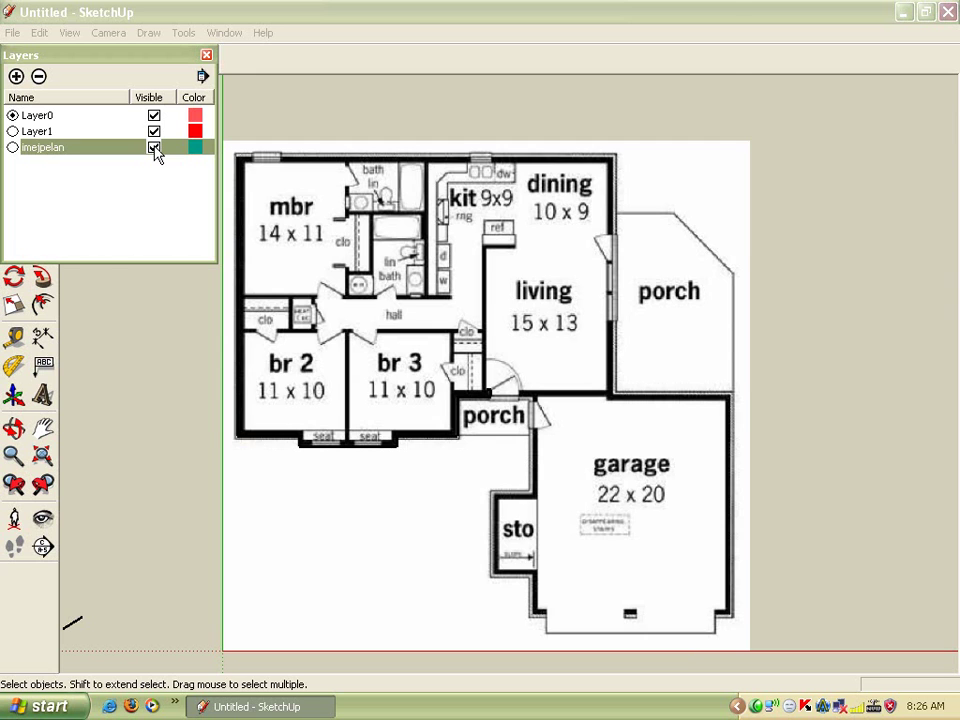
pyautogui.click(154, 148)
pyautogui.click(154, 148)
# Step: Try the 01 Wireframe and 02 HiddenLine styles, then apply 05 X-ray
pyautogui.click(207, 56)
pyautogui.click(224, 33)
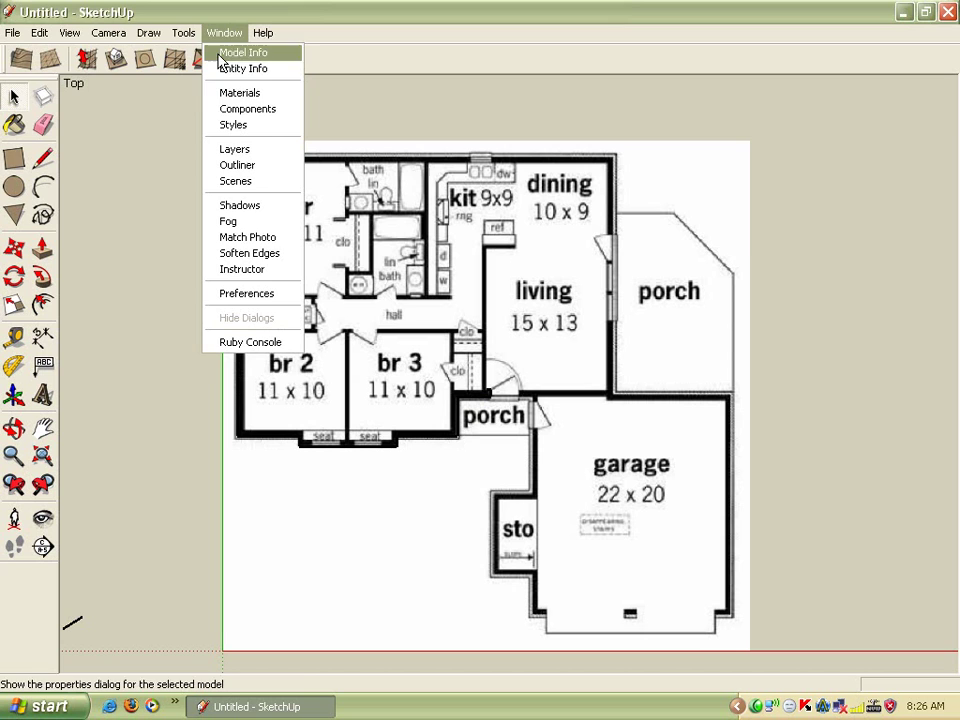
pyautogui.click(240, 124)
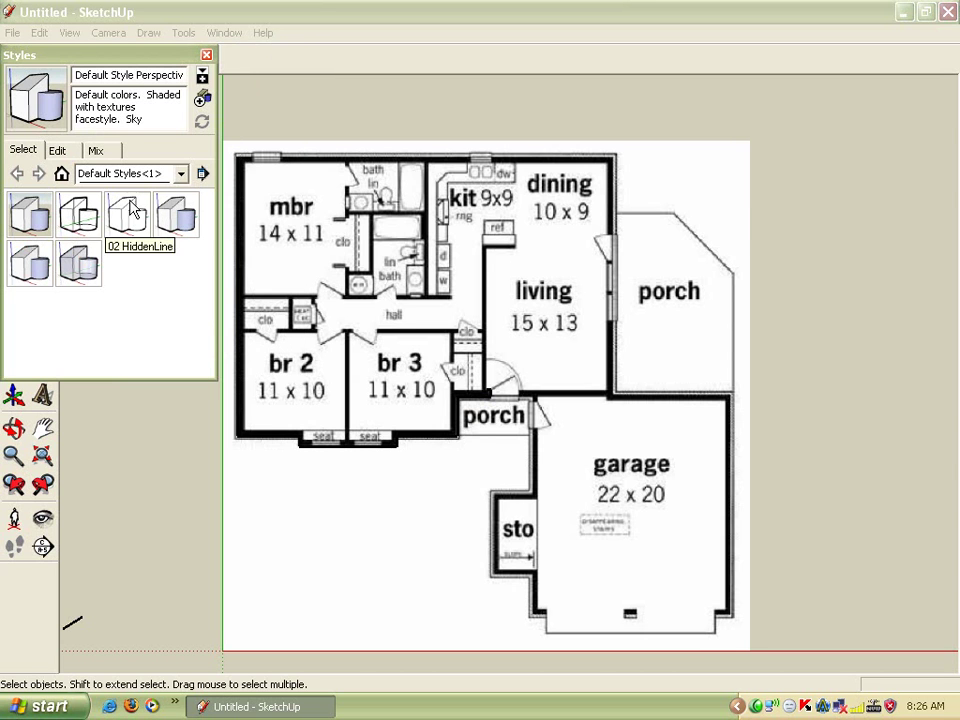
pyautogui.click(90, 220)
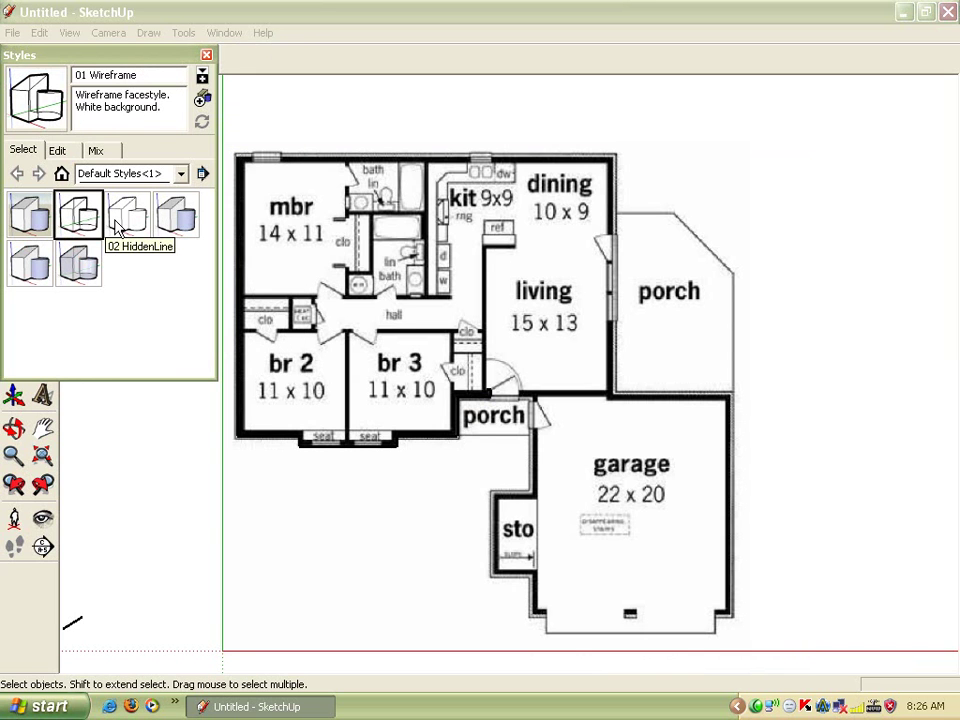
pyautogui.click(125, 215)
pyautogui.click(90, 268)
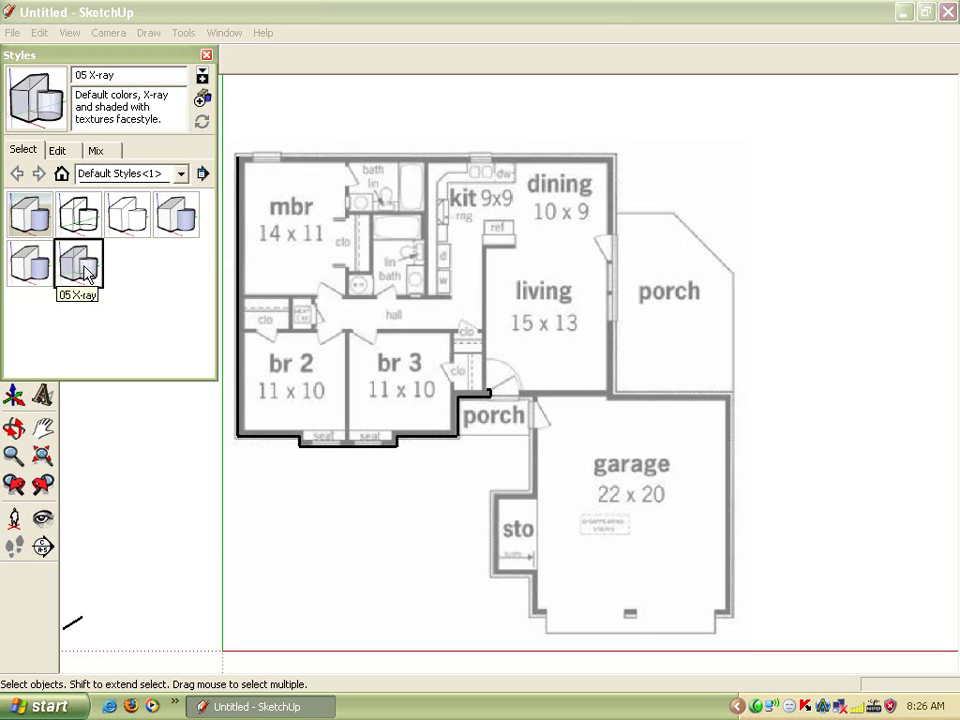